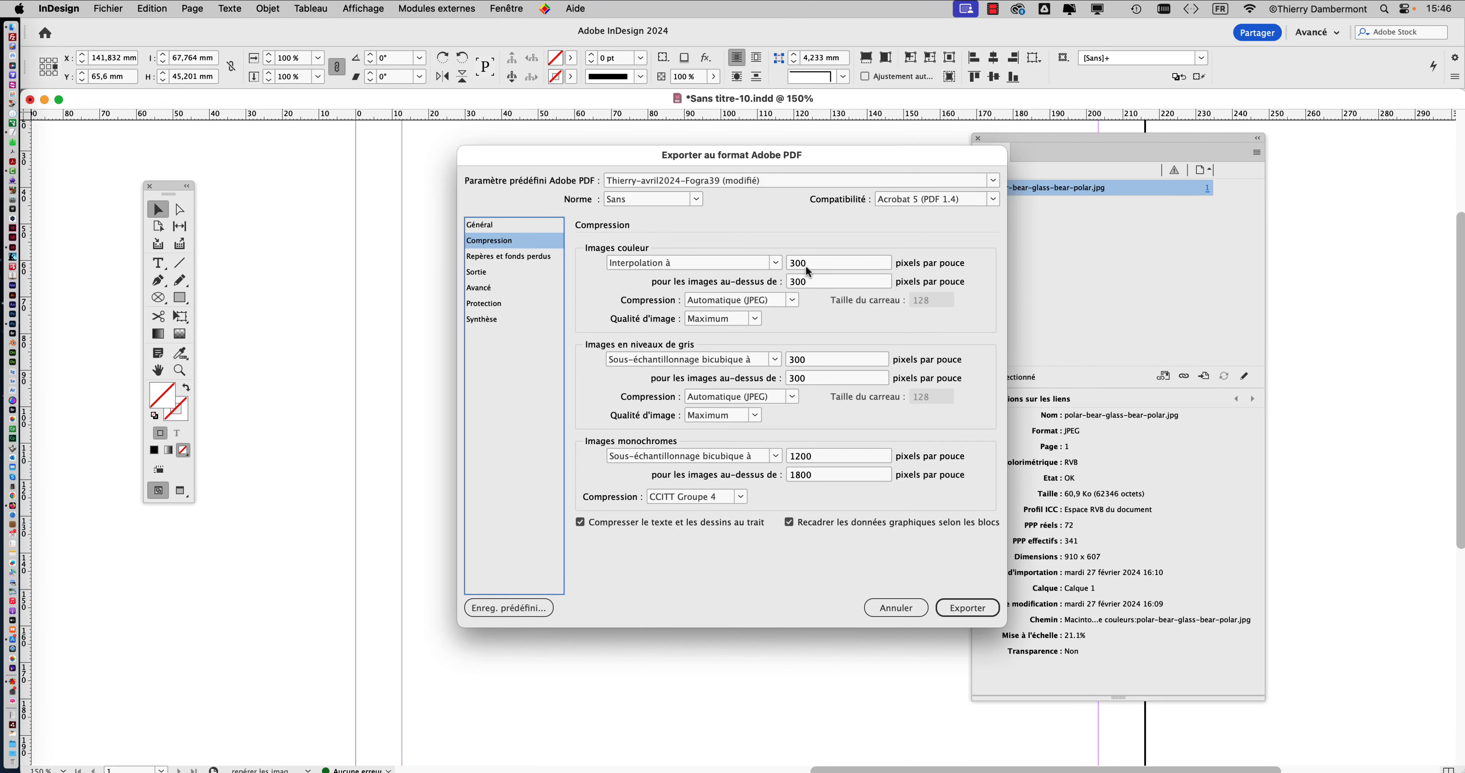
- Cancel the PDF export and enlarge the link information area for the polar bear image
left_click(886, 614)
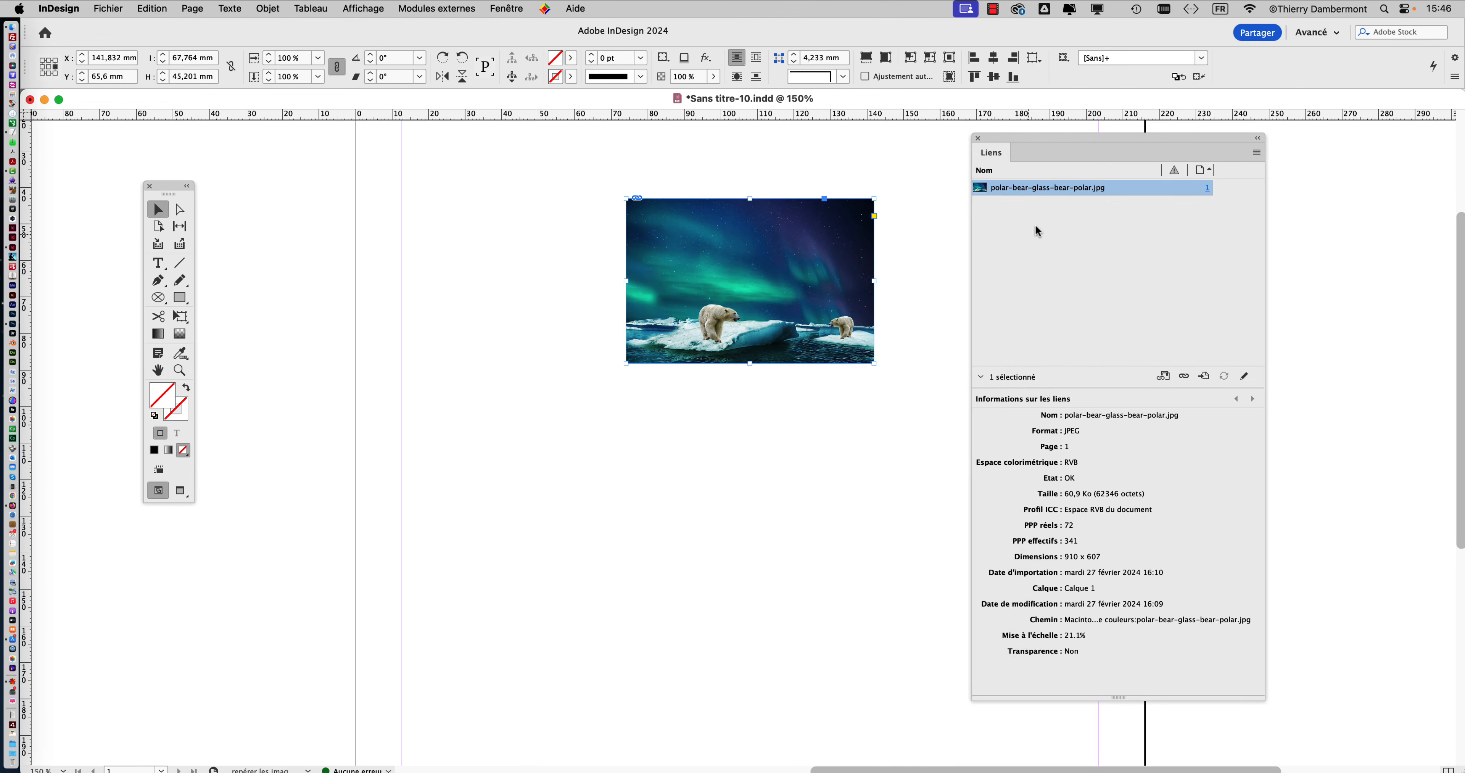
left_click_drag(1117, 388, 1120, 264)
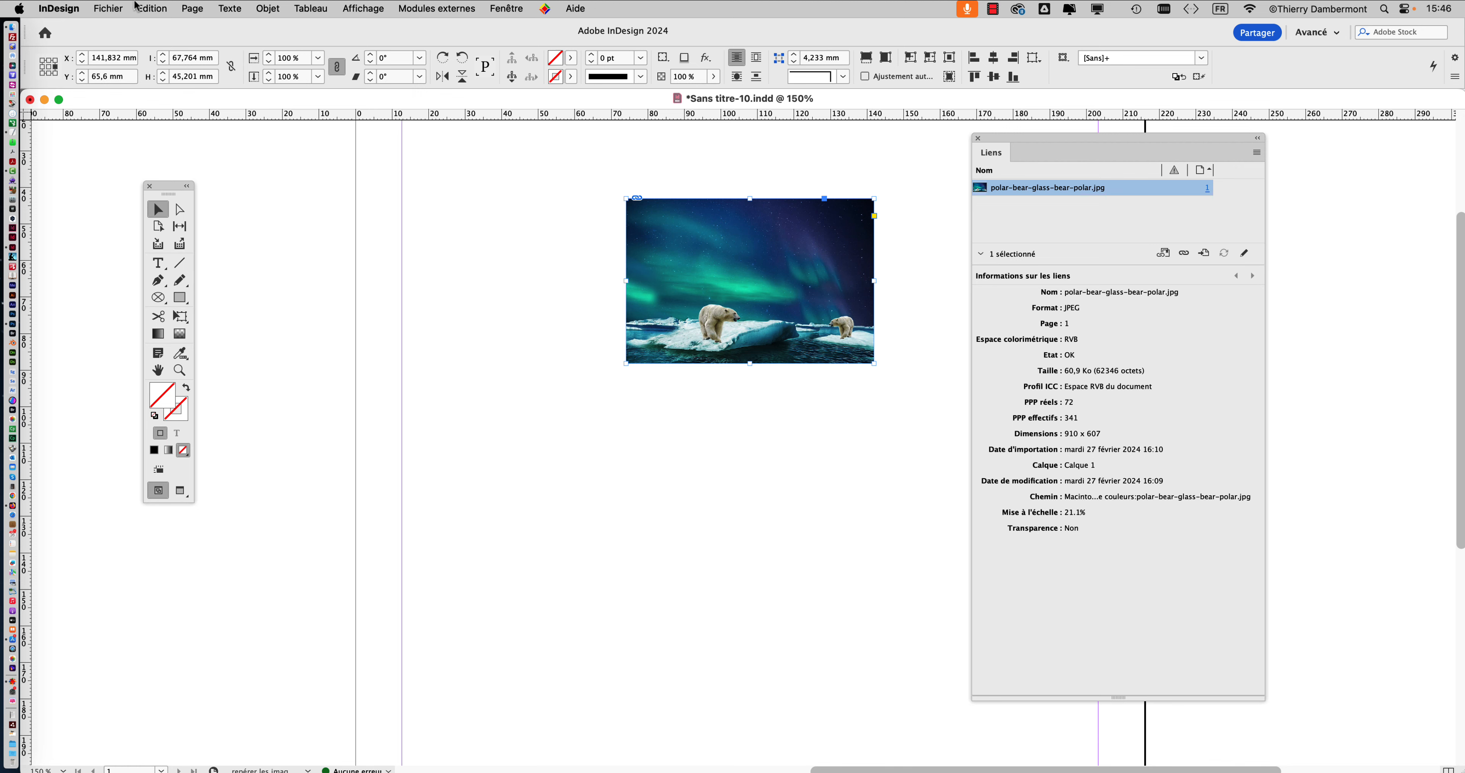
- Start an Adobe PDF (impression) export to review its image compression settings, and cancel the export
left_click(139, 7)
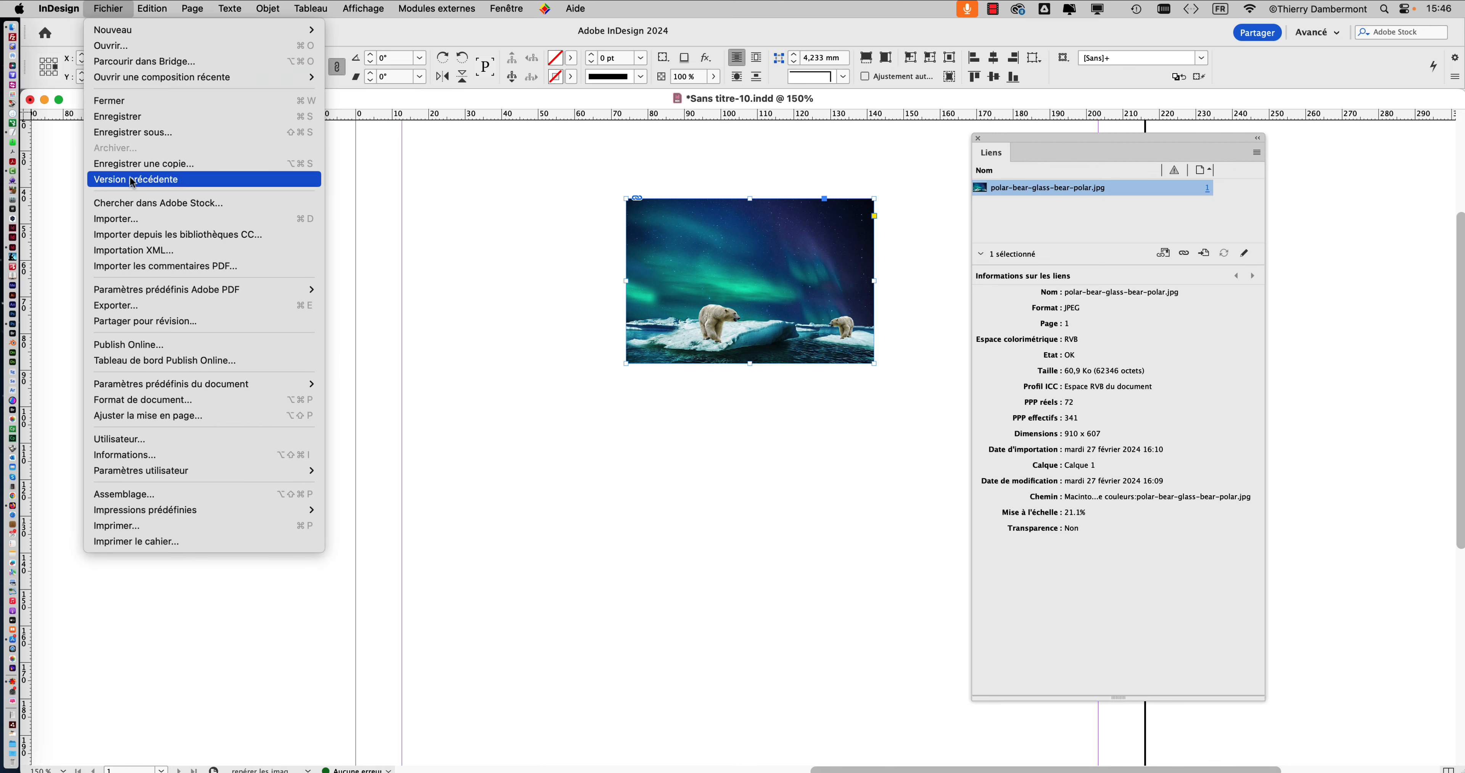
left_click(938, 345)
key("super+e")
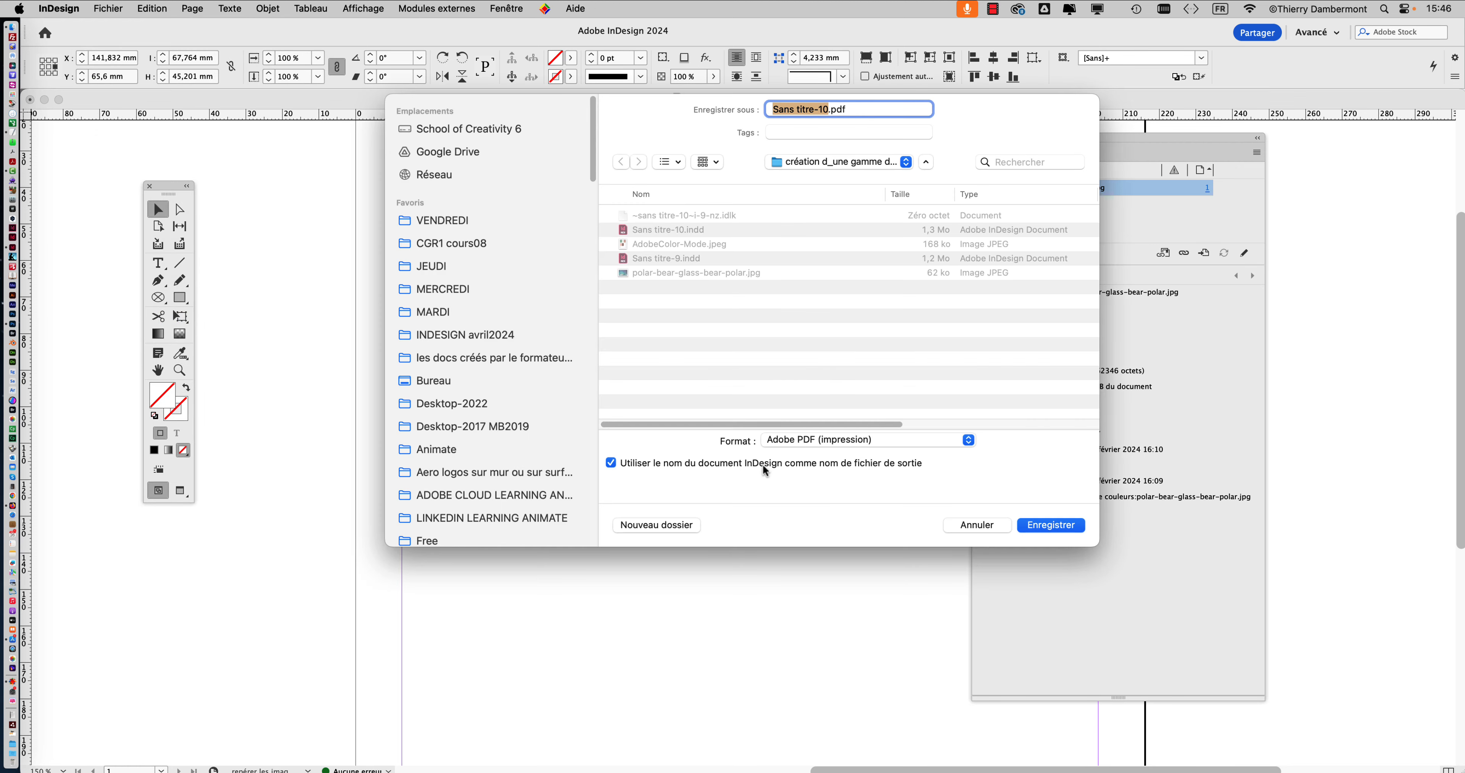
left_click(1041, 533)
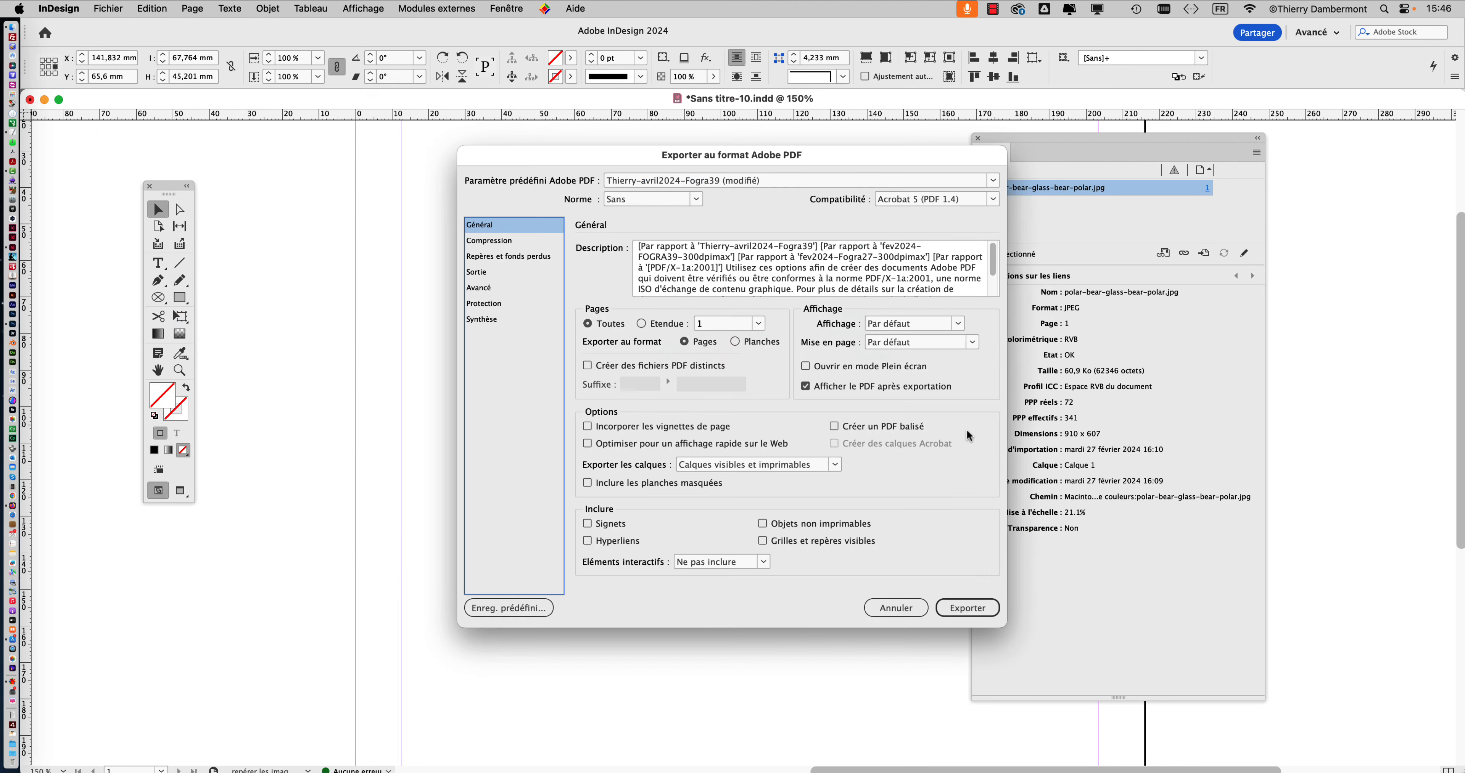
left_click(493, 241)
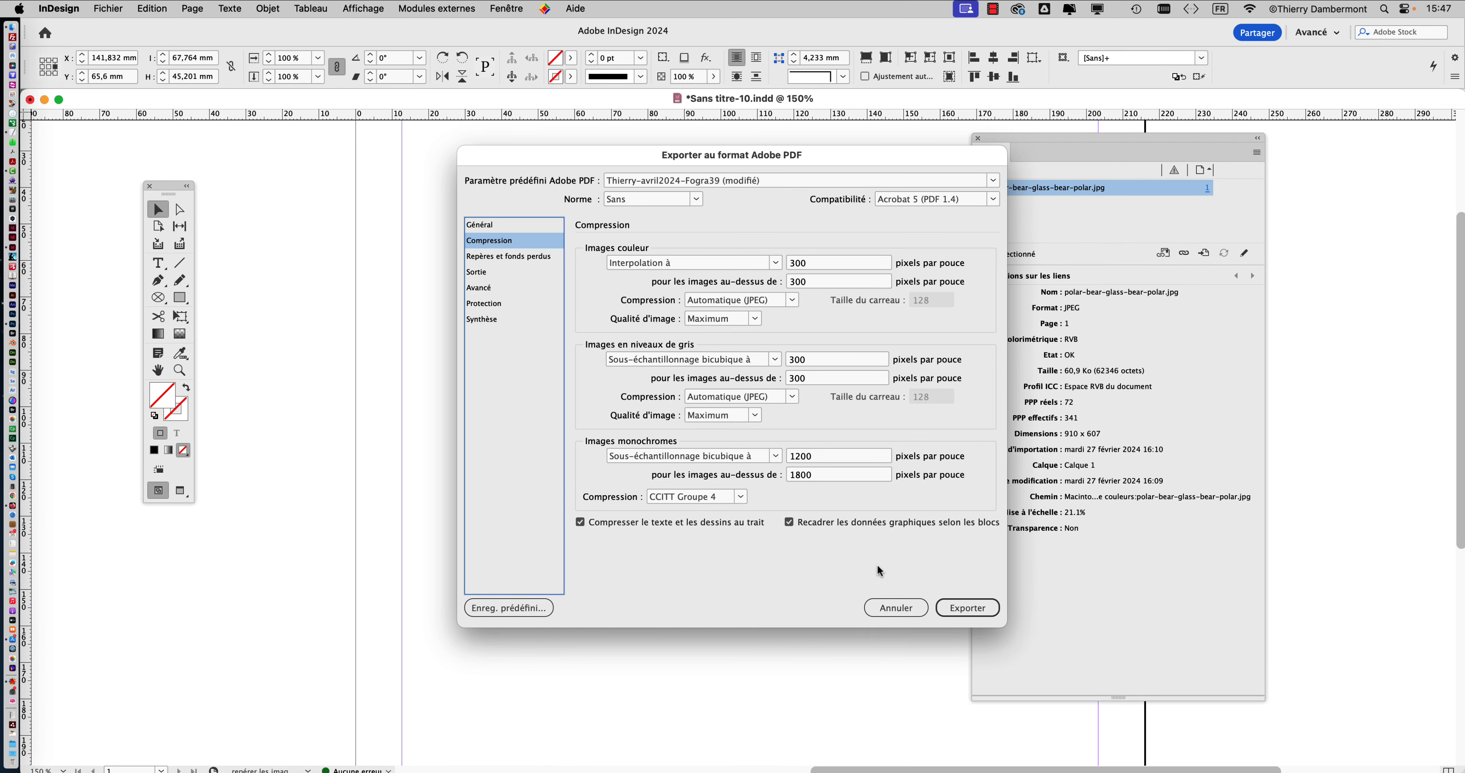
left_click(896, 607)
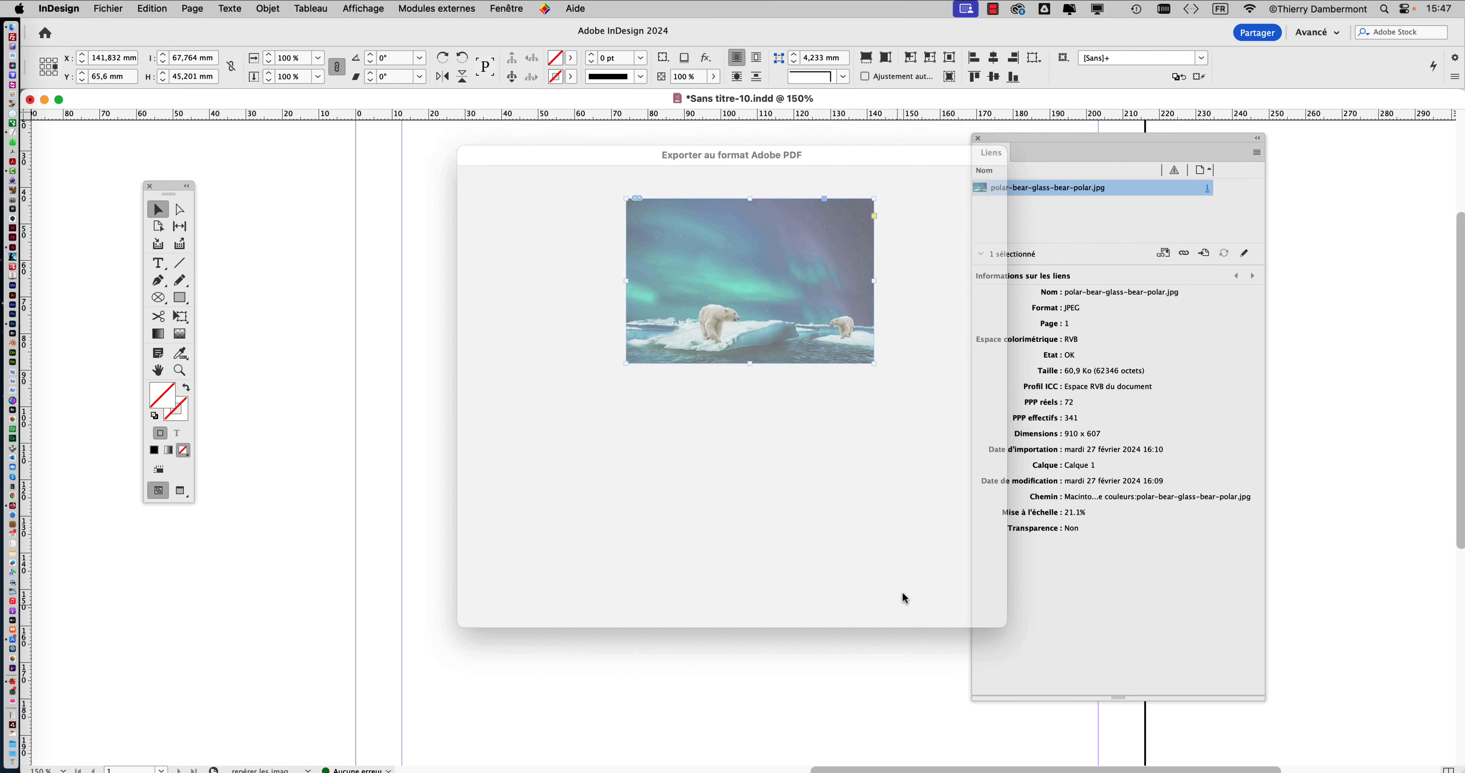
- Scale the polar bear image up proportionally from its lower-left corner to about 86.3 × 57.6 mm with the Free Transform tool
left_click_drag(176, 192, 501, 155)
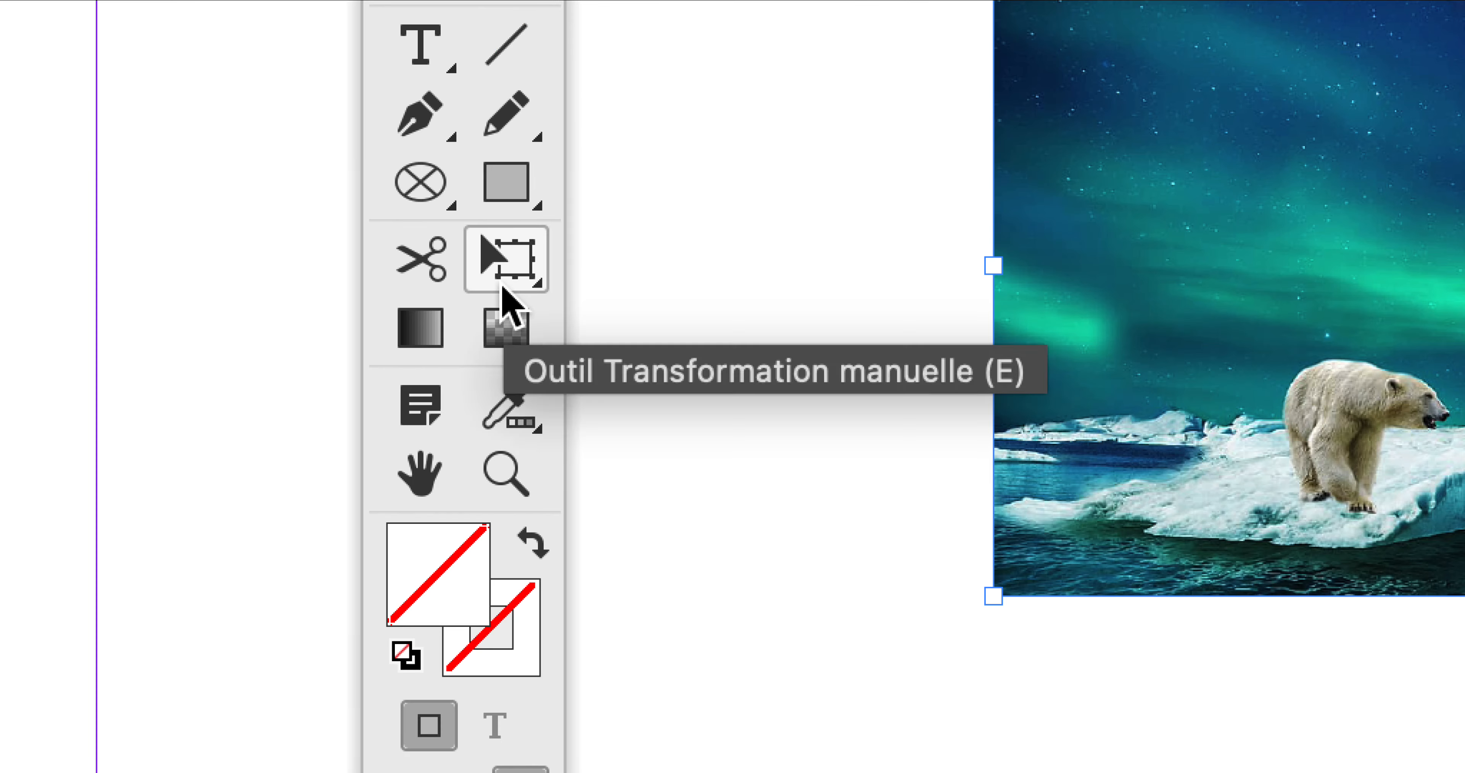
left_click(504, 284)
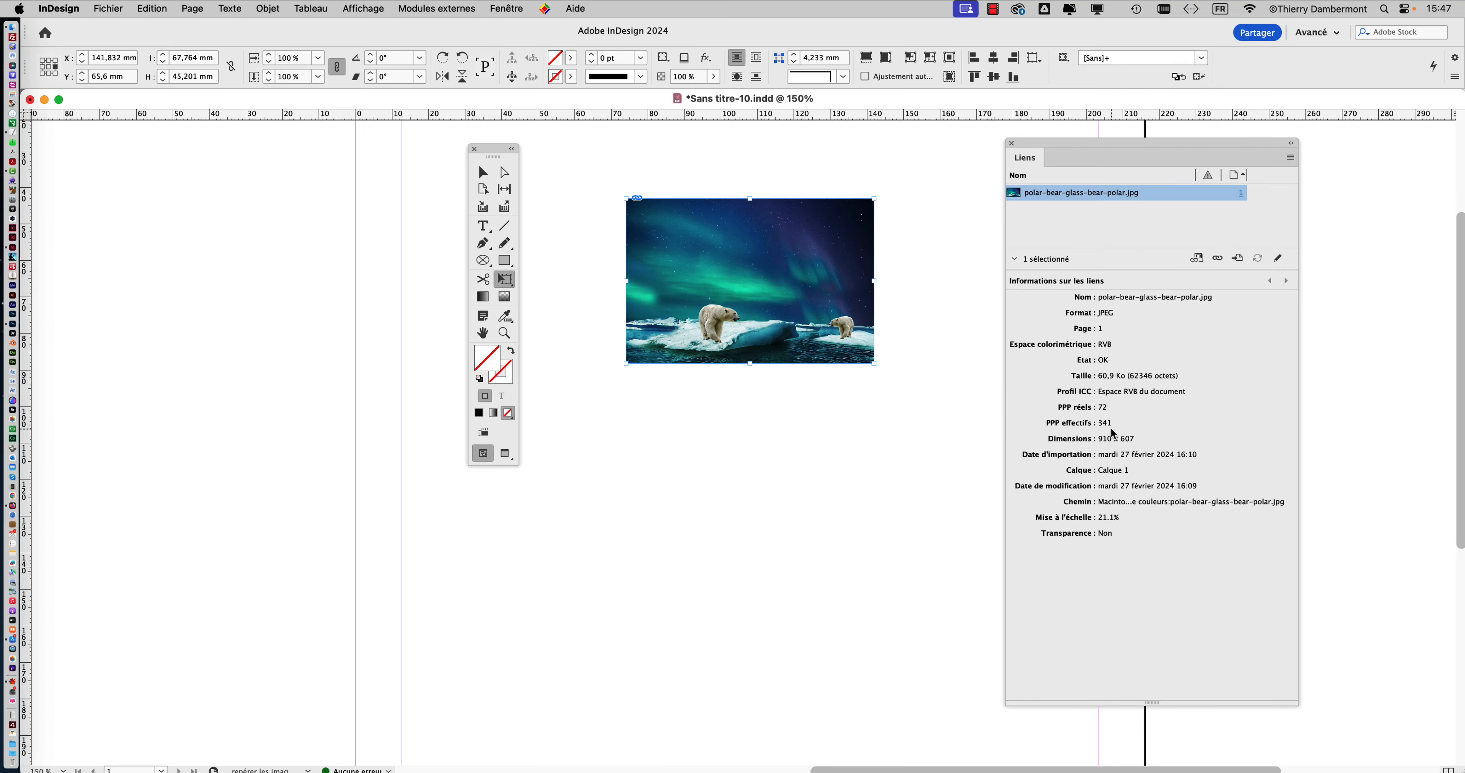
left_click_drag(628, 370, 597, 390)
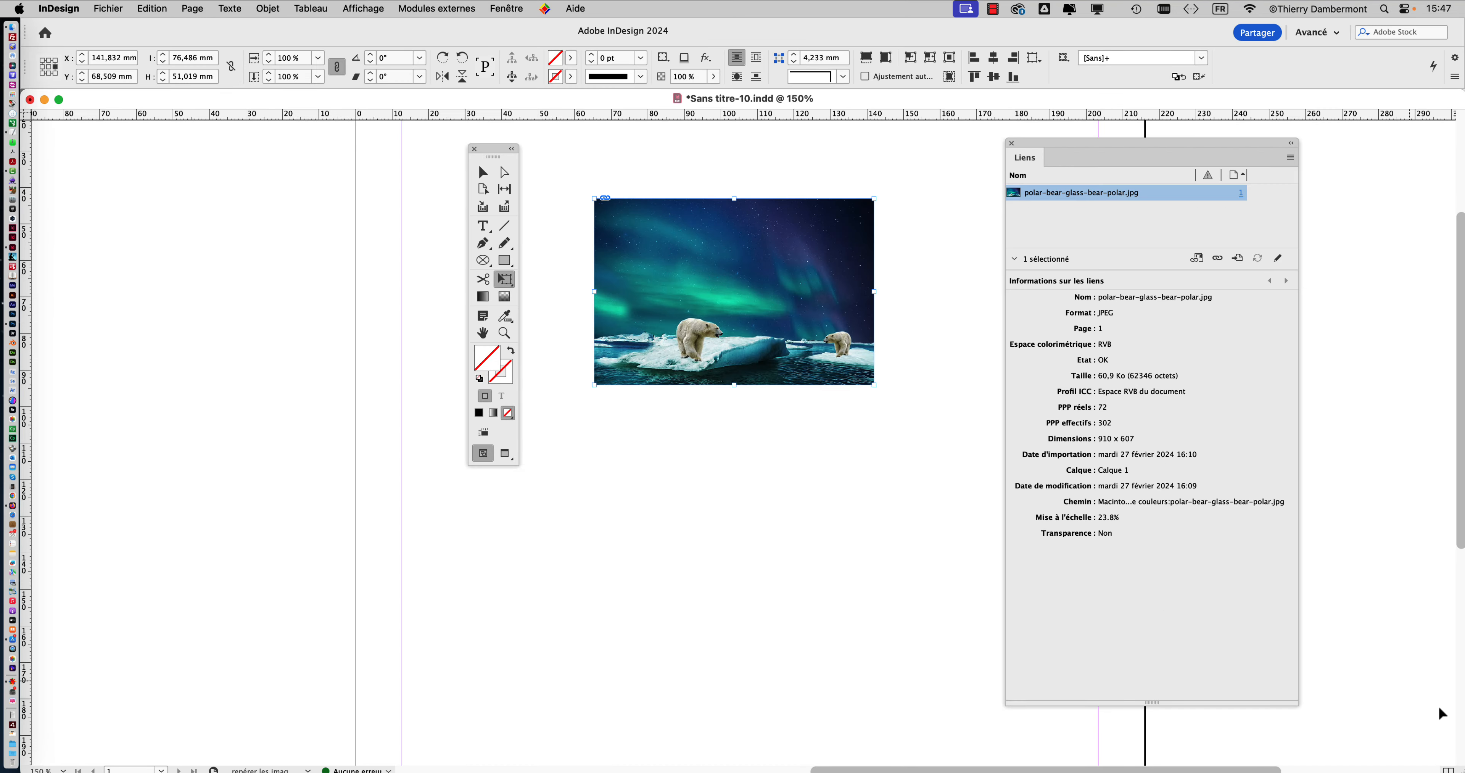
key("super+0")
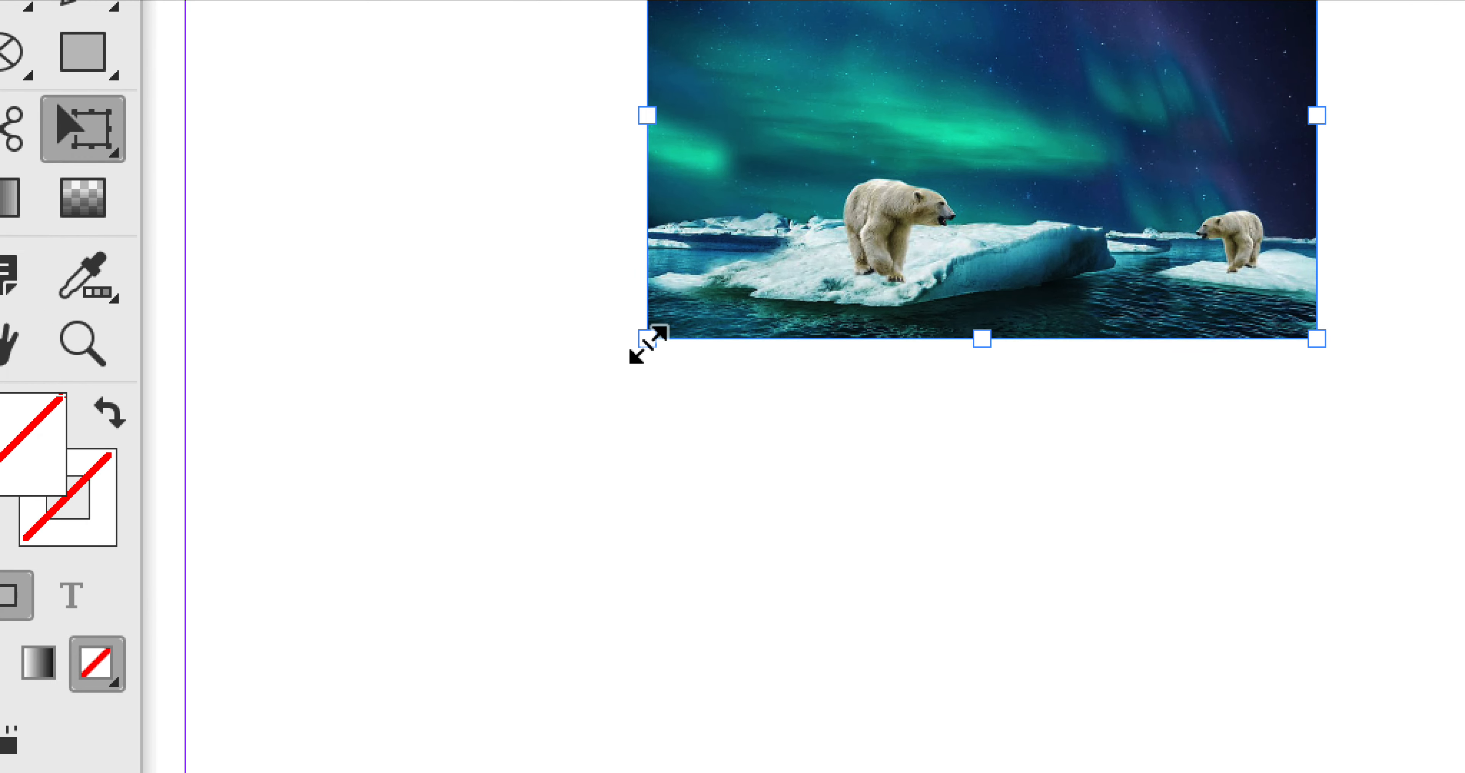
left_click_drag(648, 343, 582, 421)
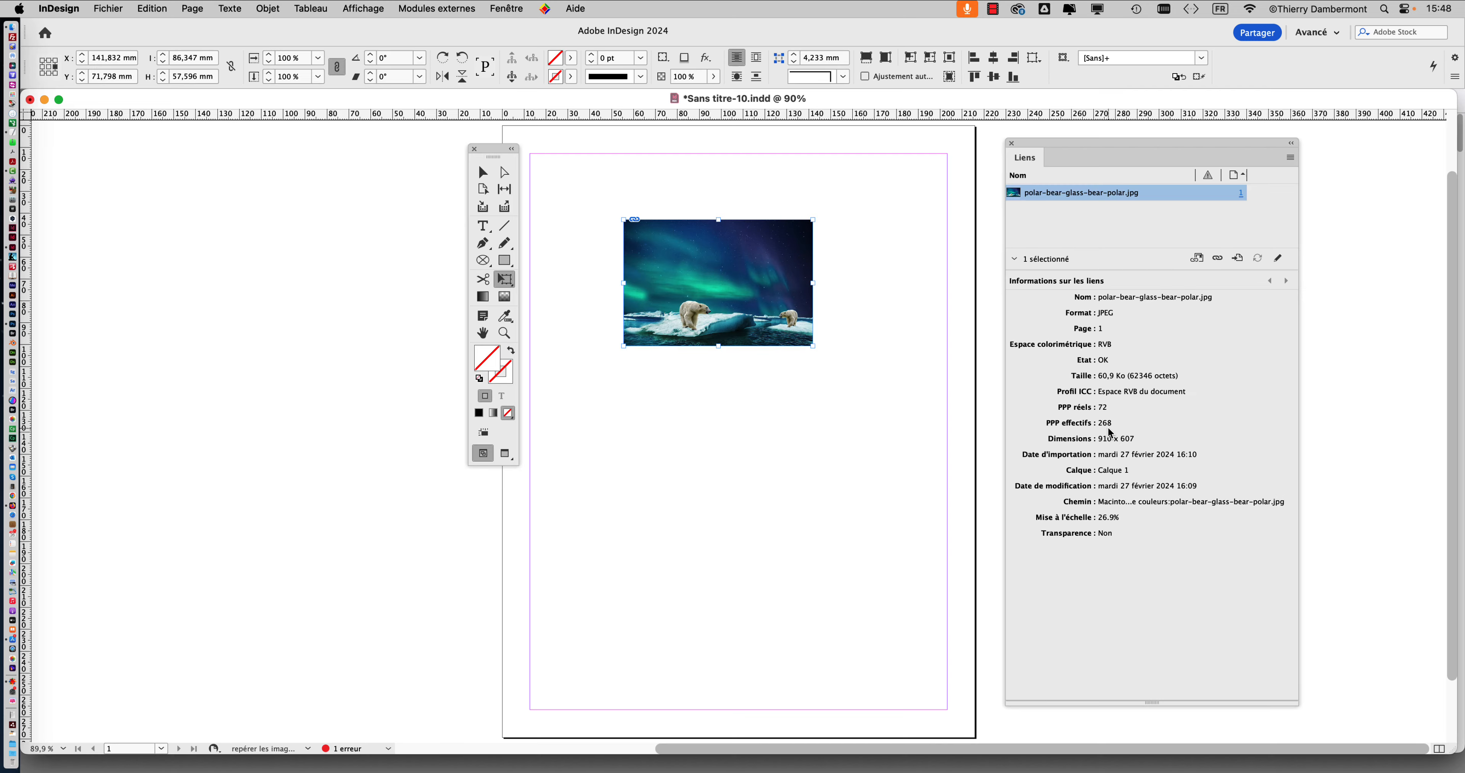
- Show the preflight panel (Contrôle en amont) and arrange it and the toolbox in the empty area beside the page
left_click_drag(483, 156, 91, 155)
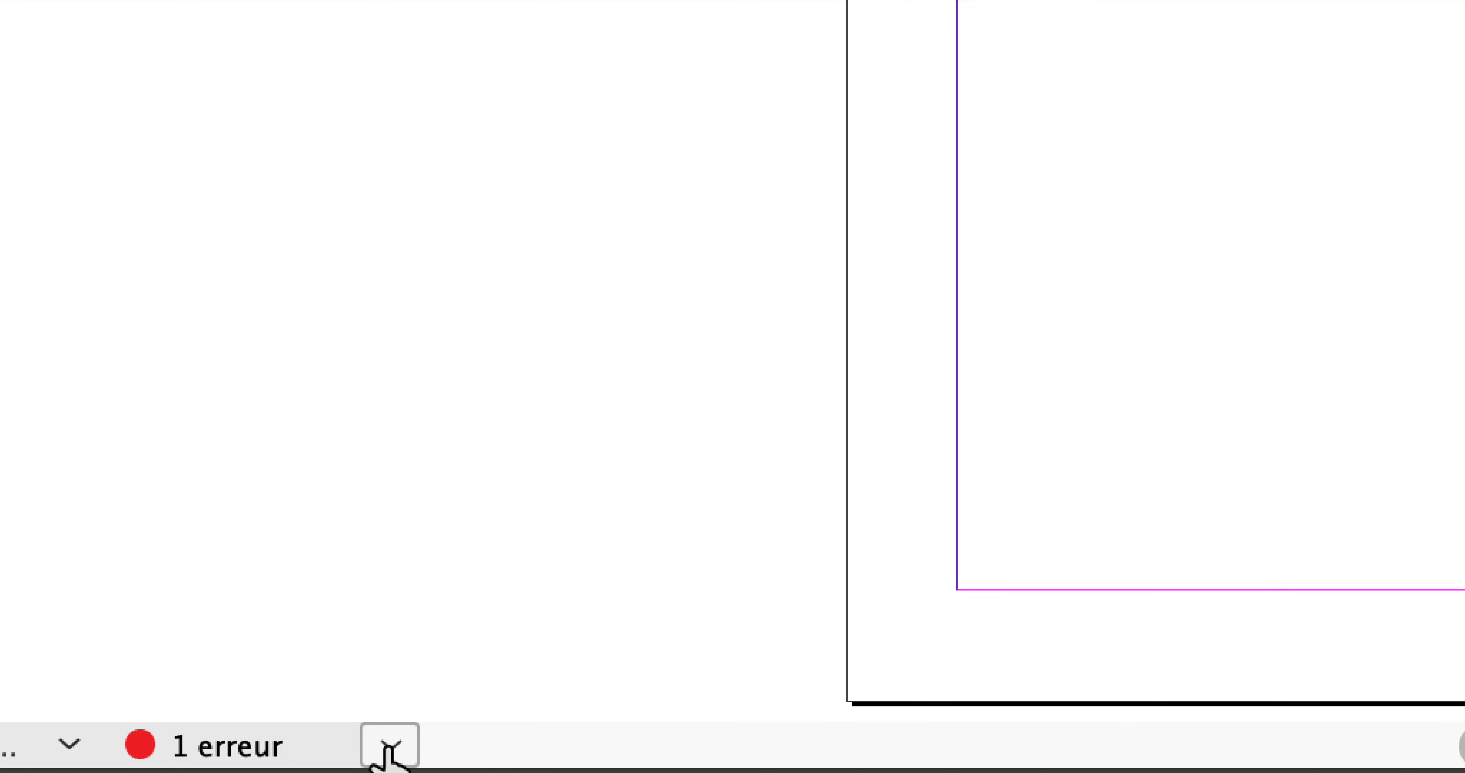
left_click(390, 749)
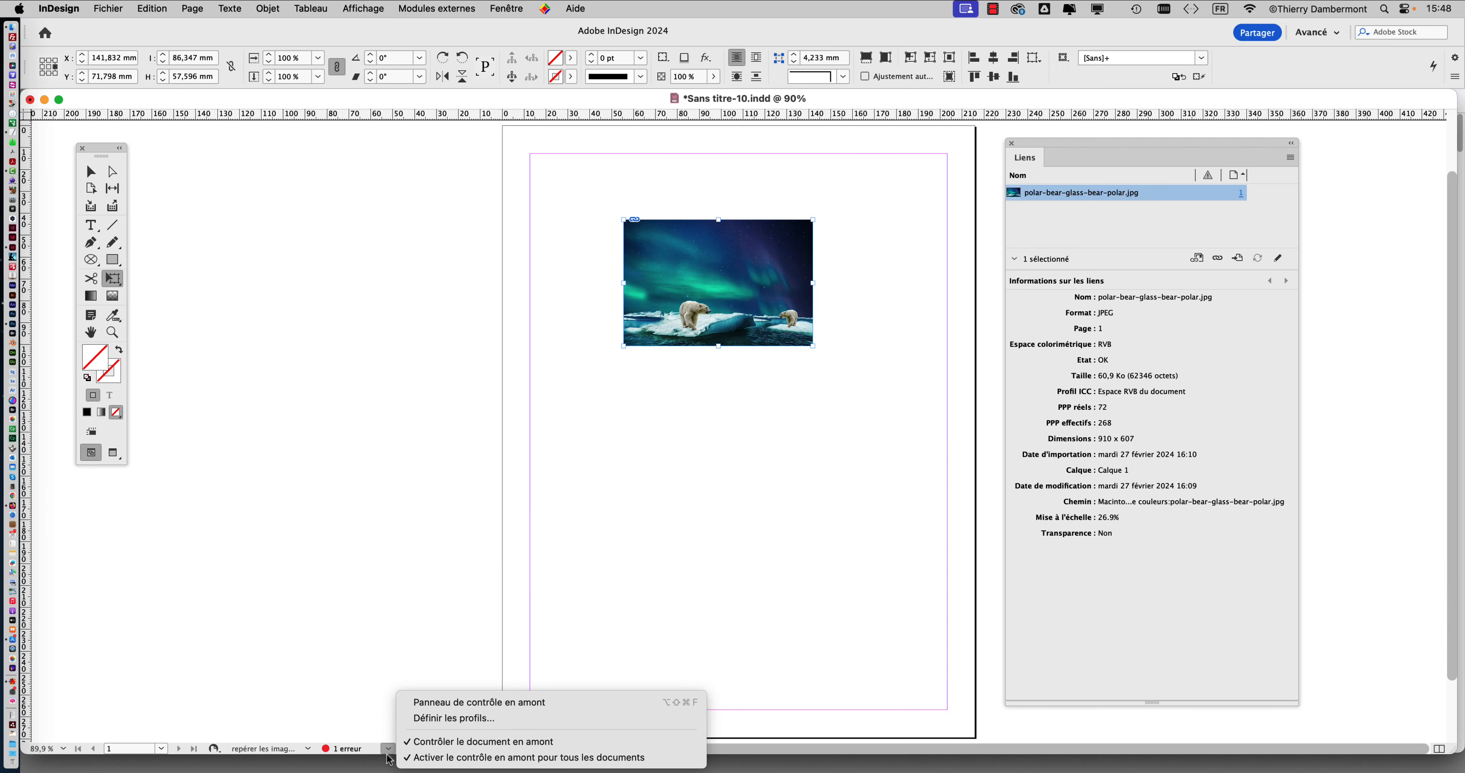
left_click(405, 618)
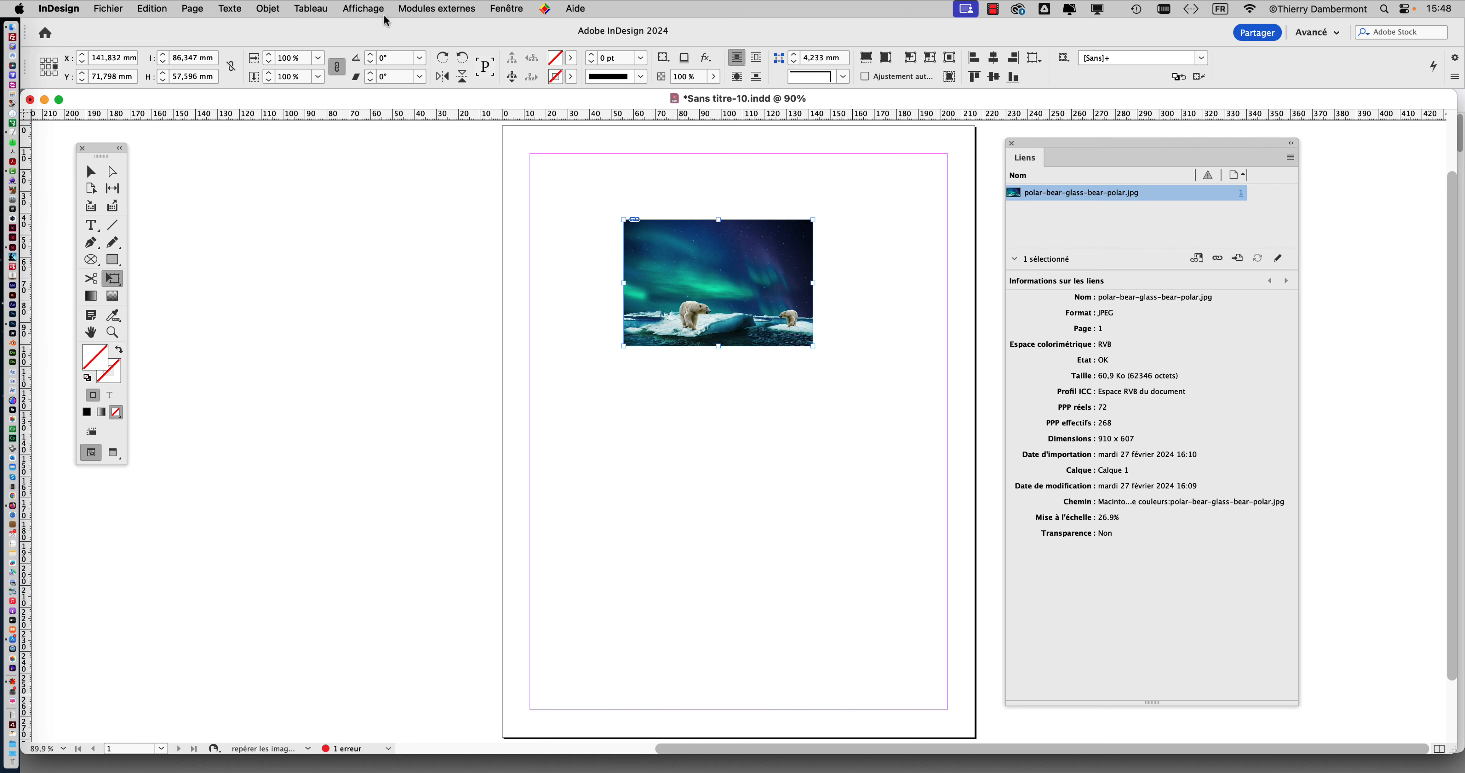
left_click(506, 8)
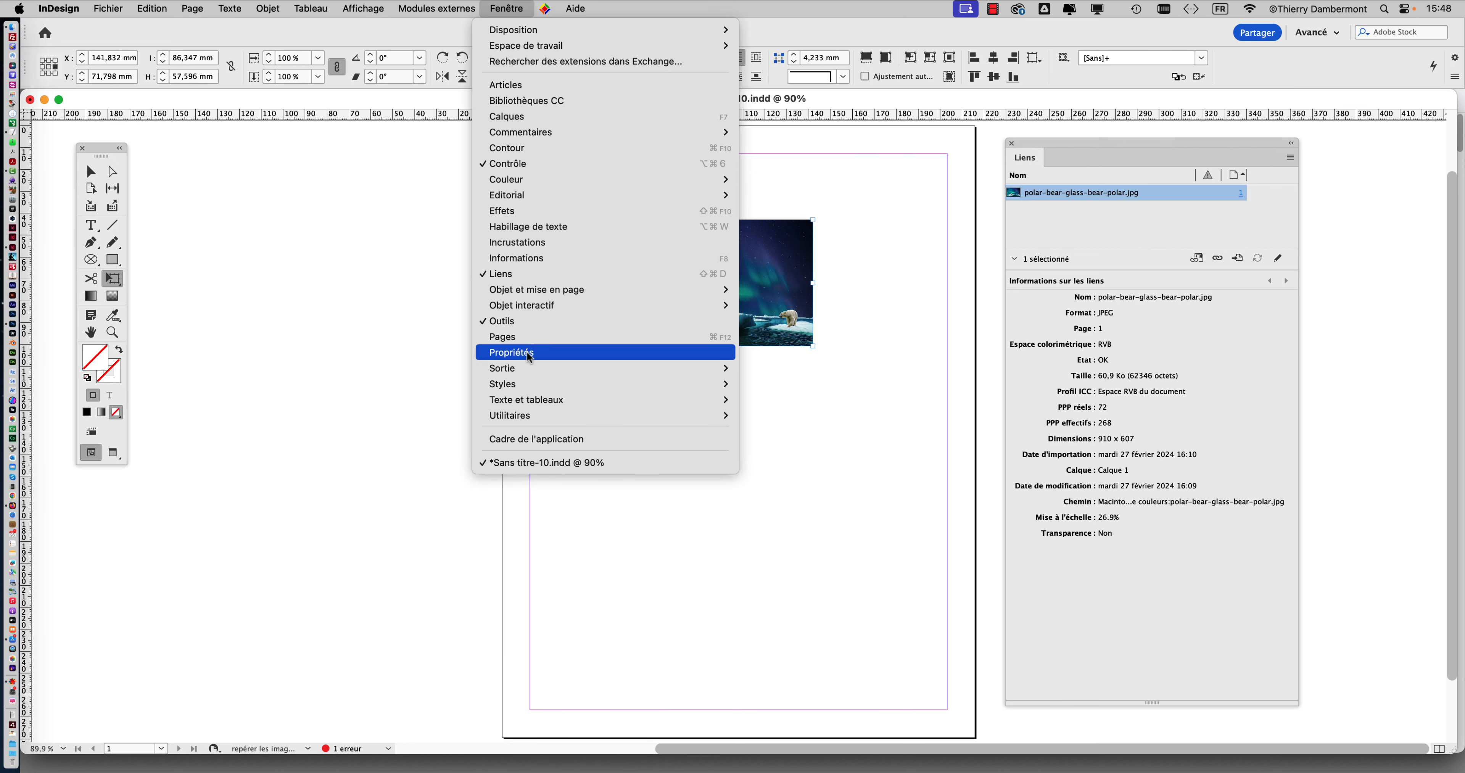
mouse_move(528, 368)
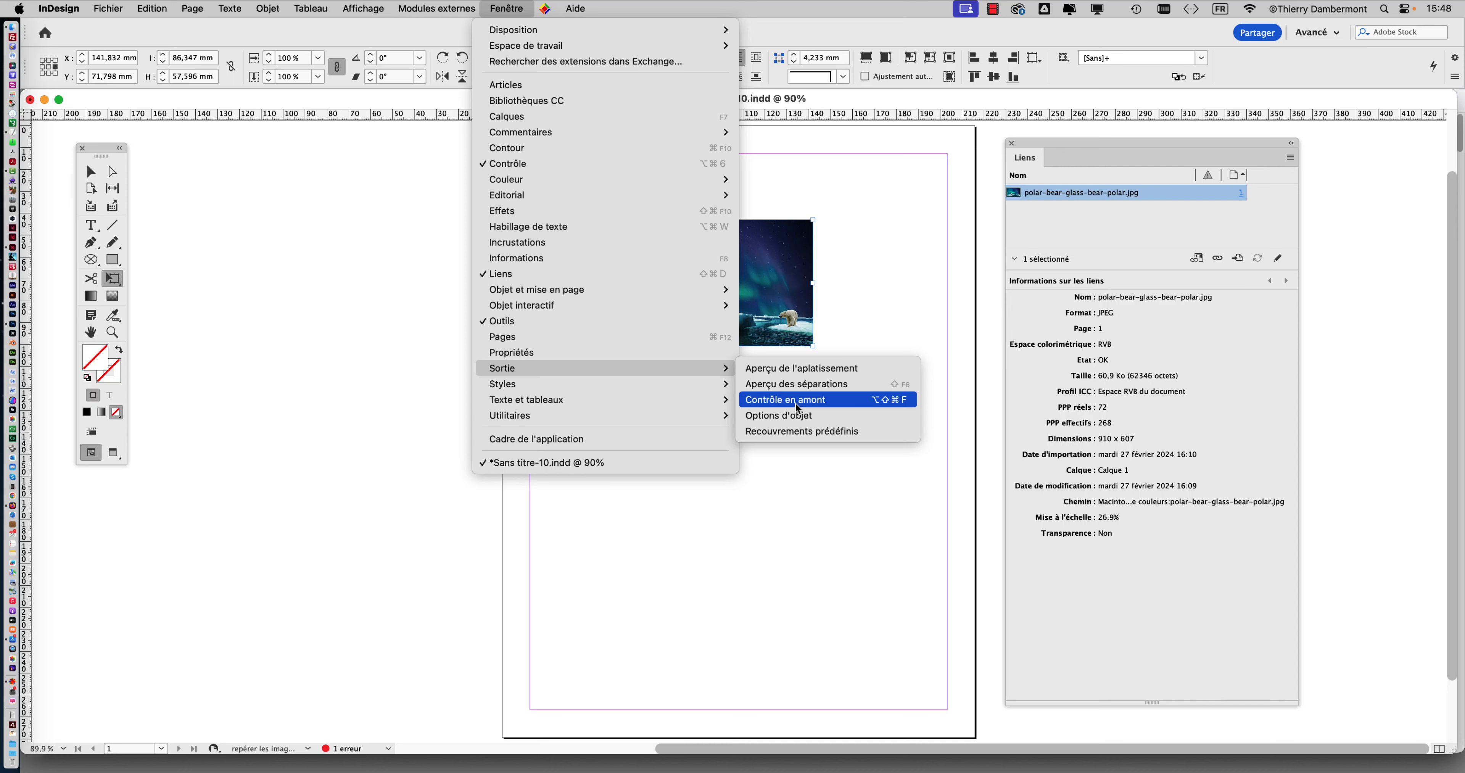
left_click(797, 401)
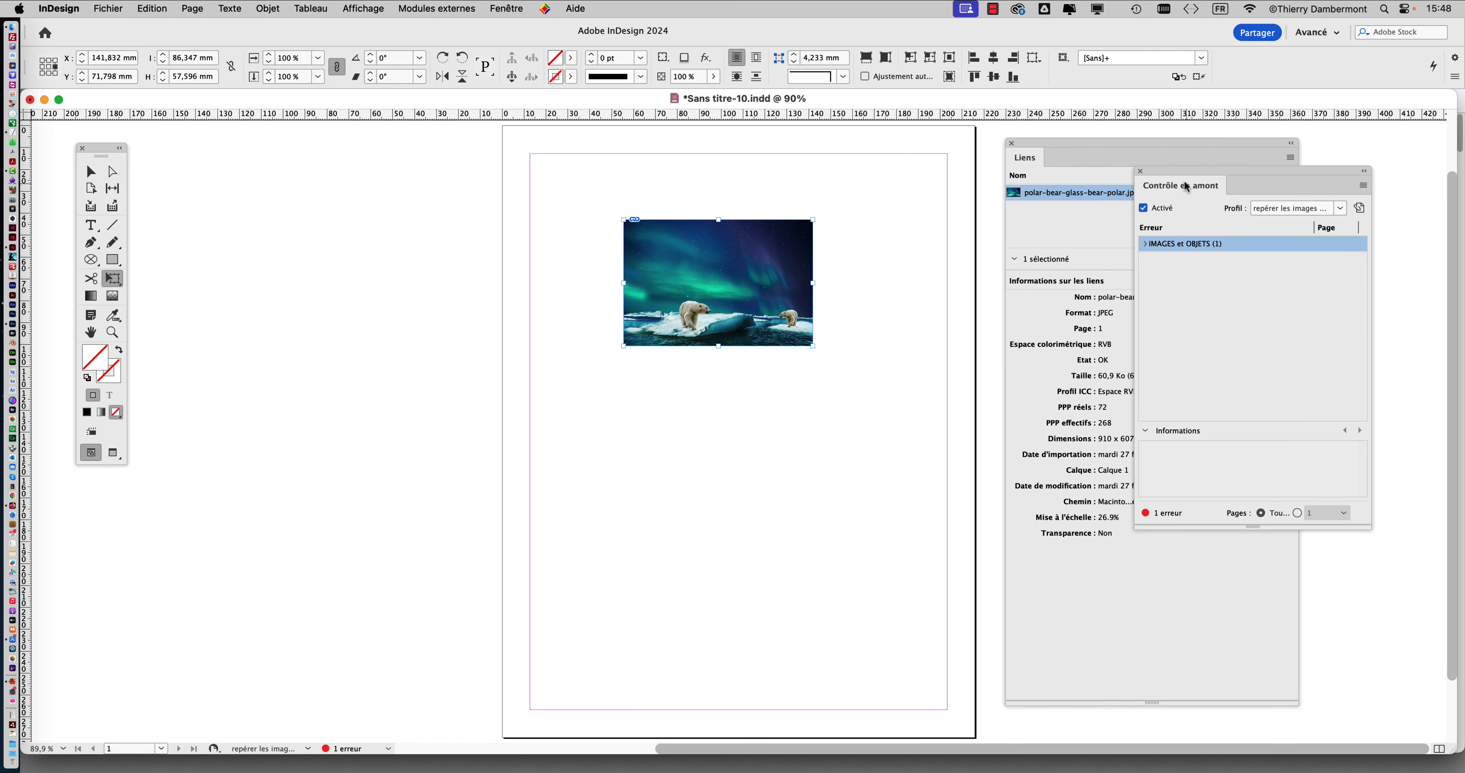
left_click_drag(1194, 178, 289, 183)
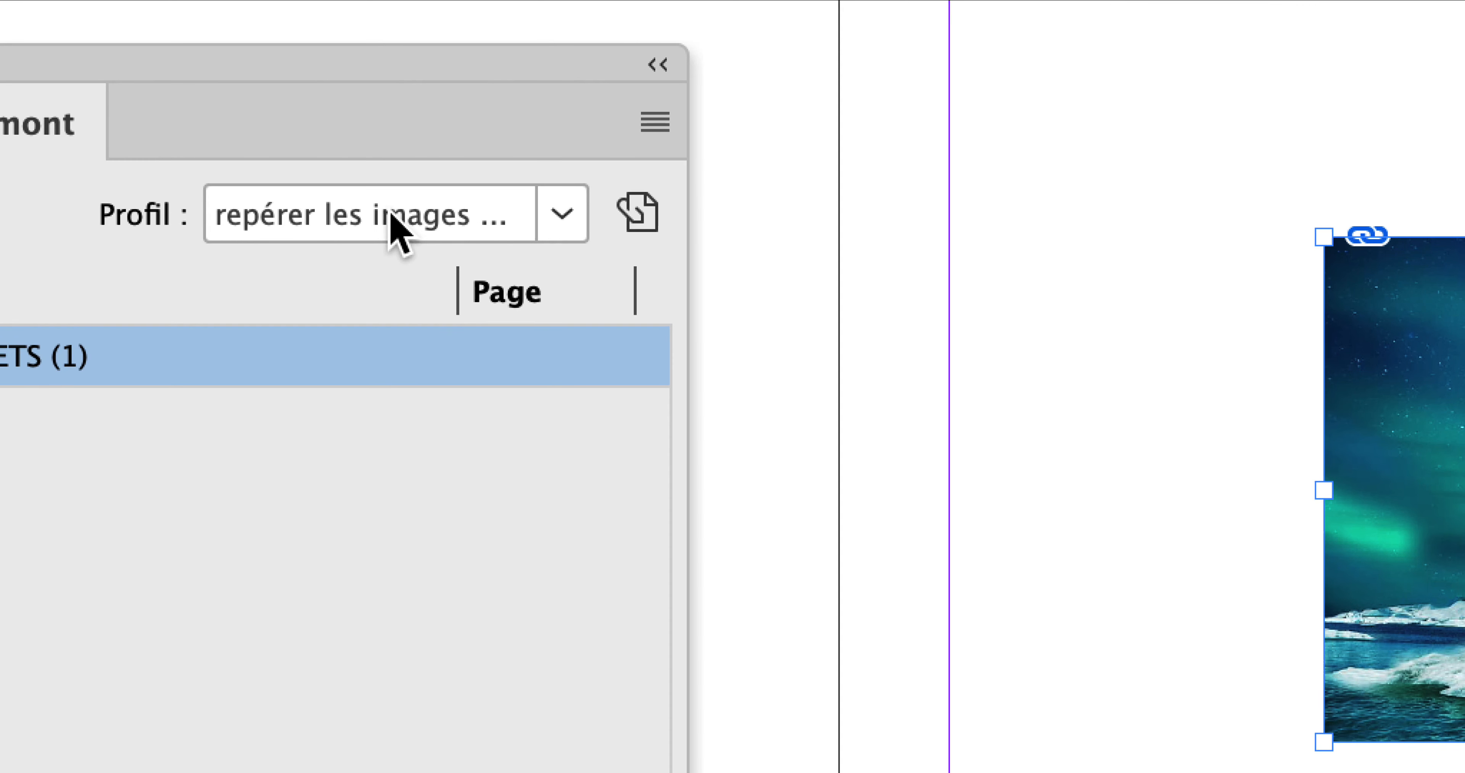
- Switch the preflight profile to [Standard] for comparison and back to "repérer les images de moins de 300 dpi"
left_click(391, 214)
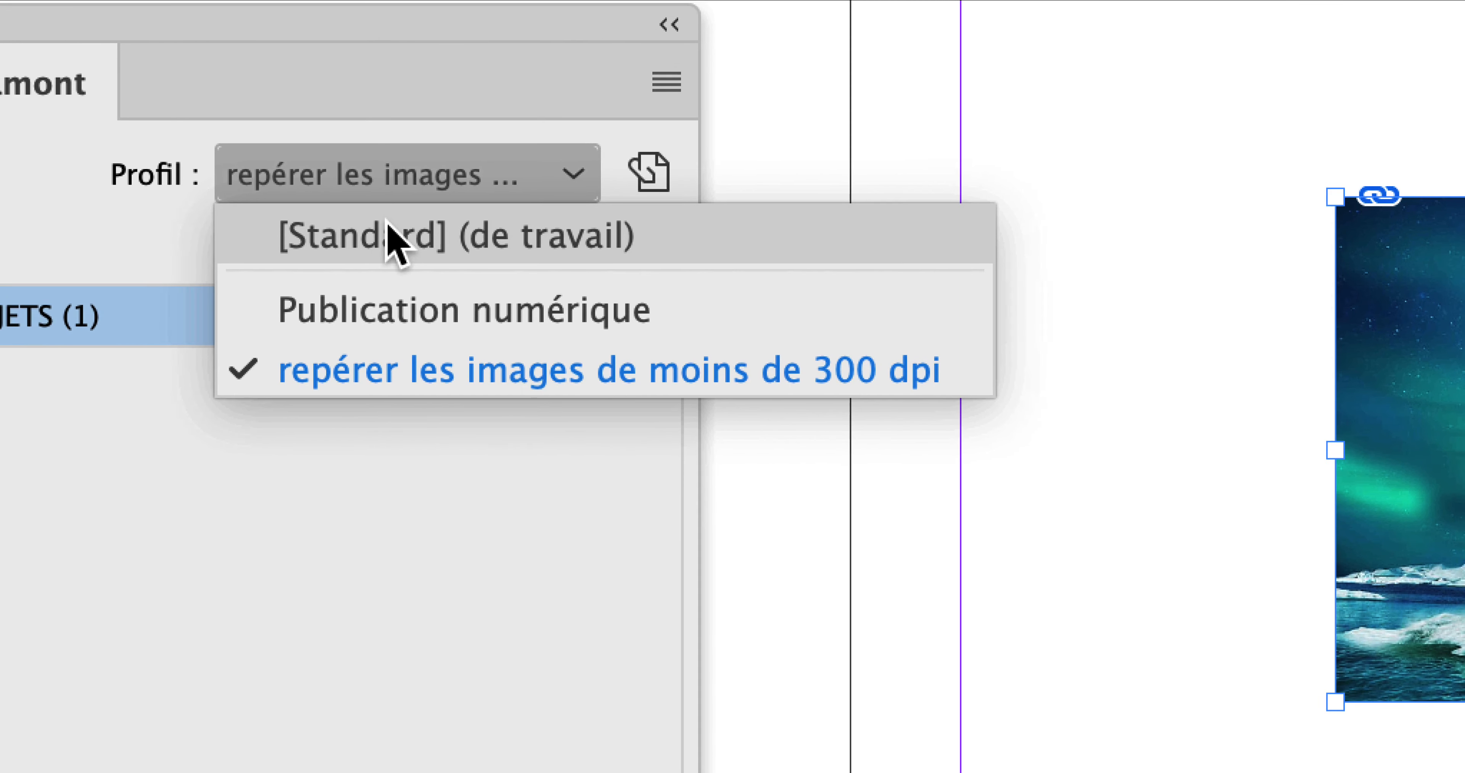
left_click(364, 282)
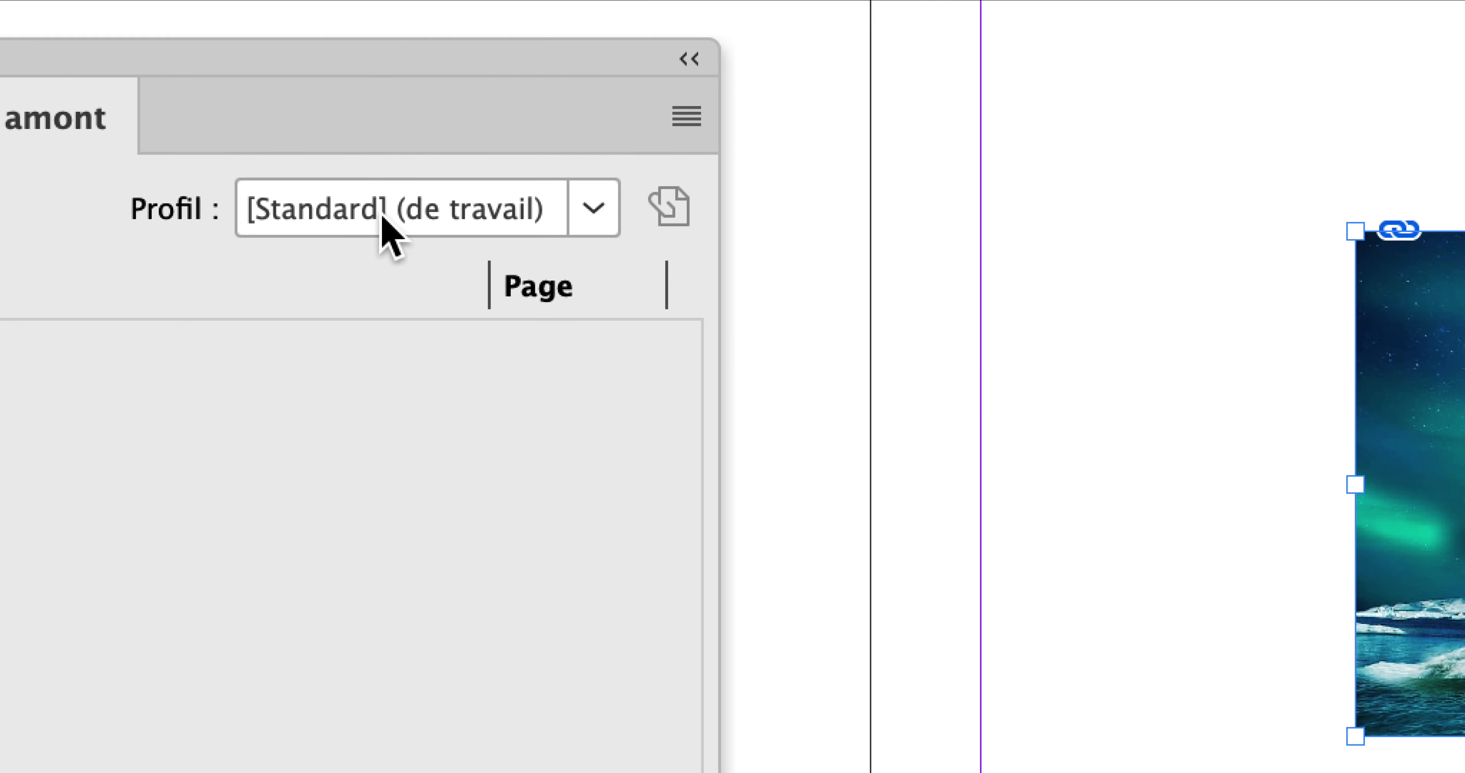
left_click(348, 215)
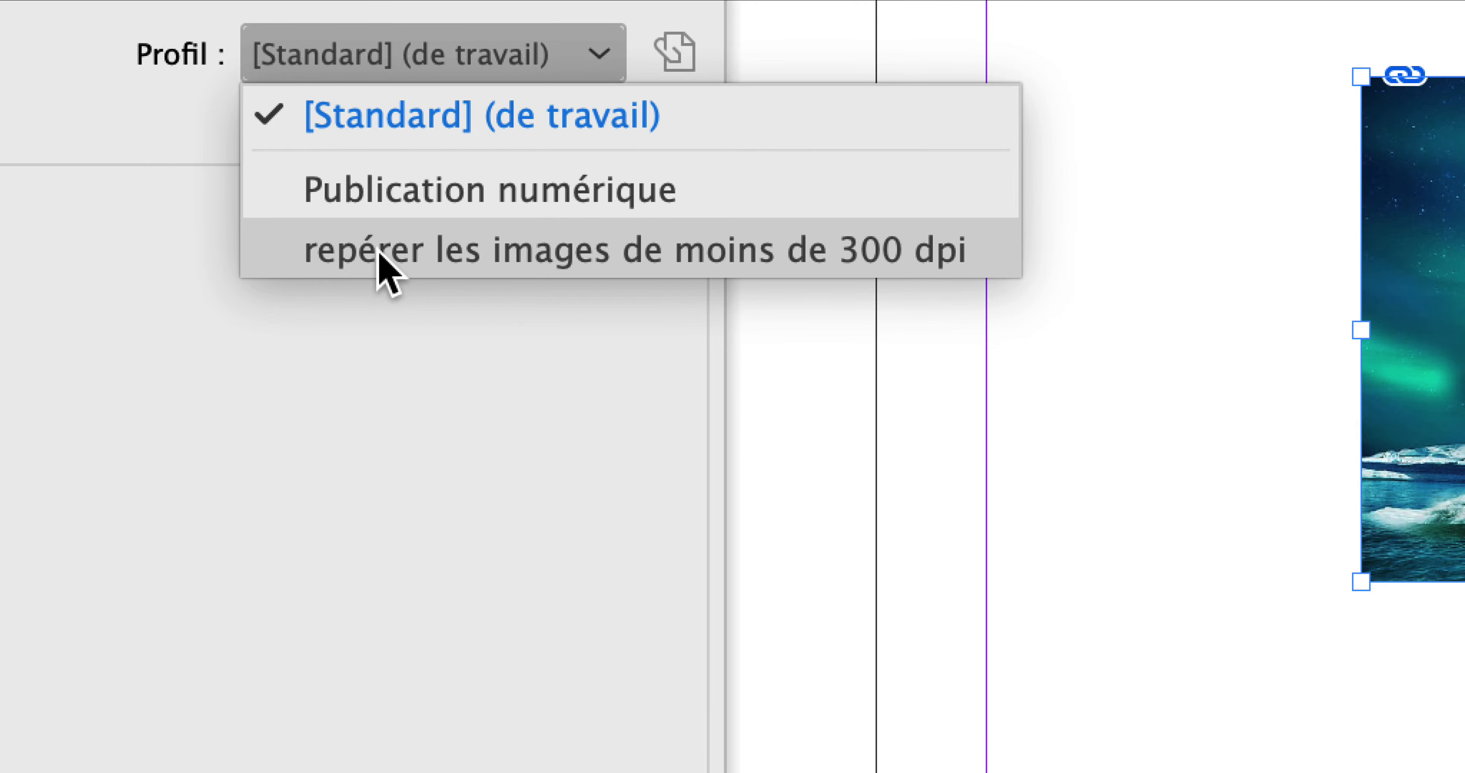
left_click(424, 275)
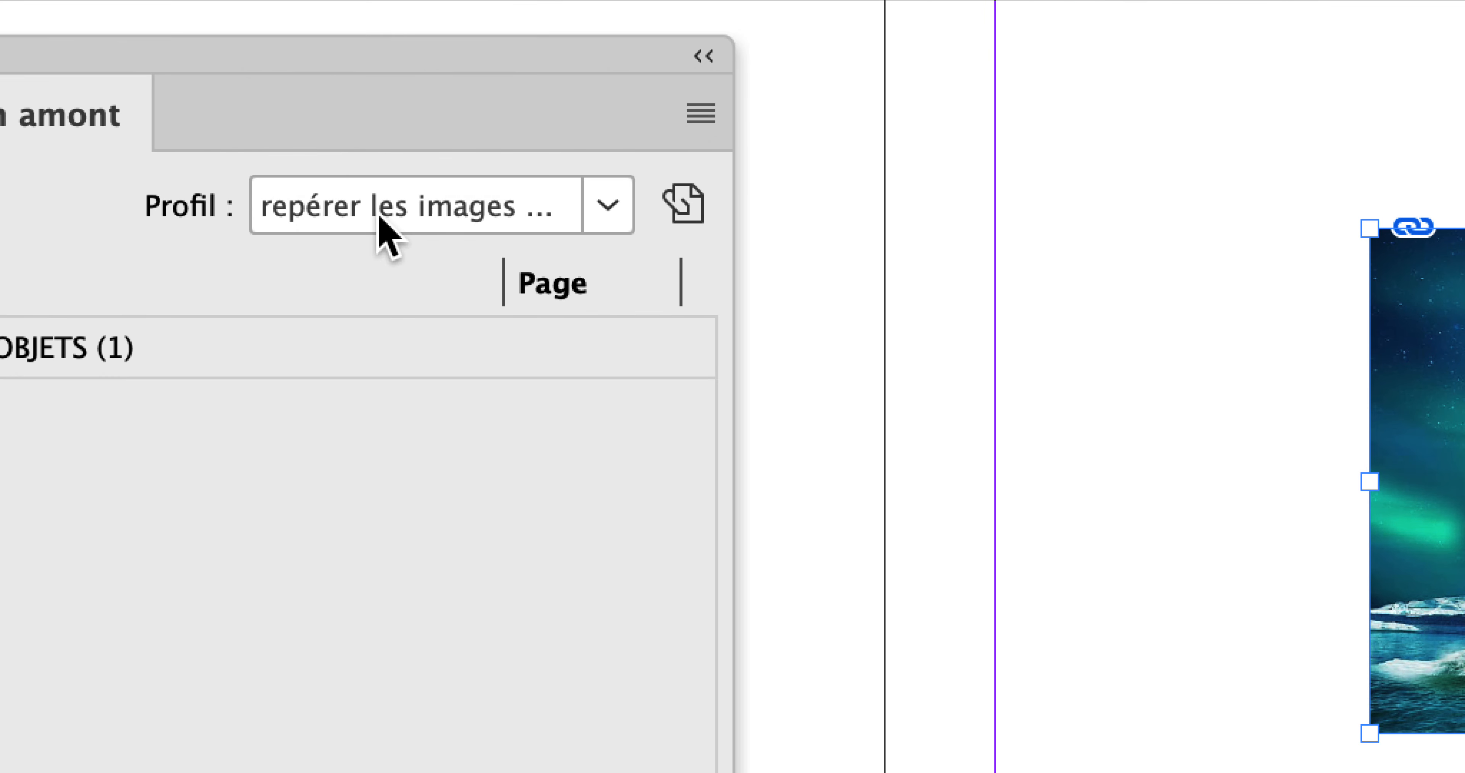
left_click(376, 216)
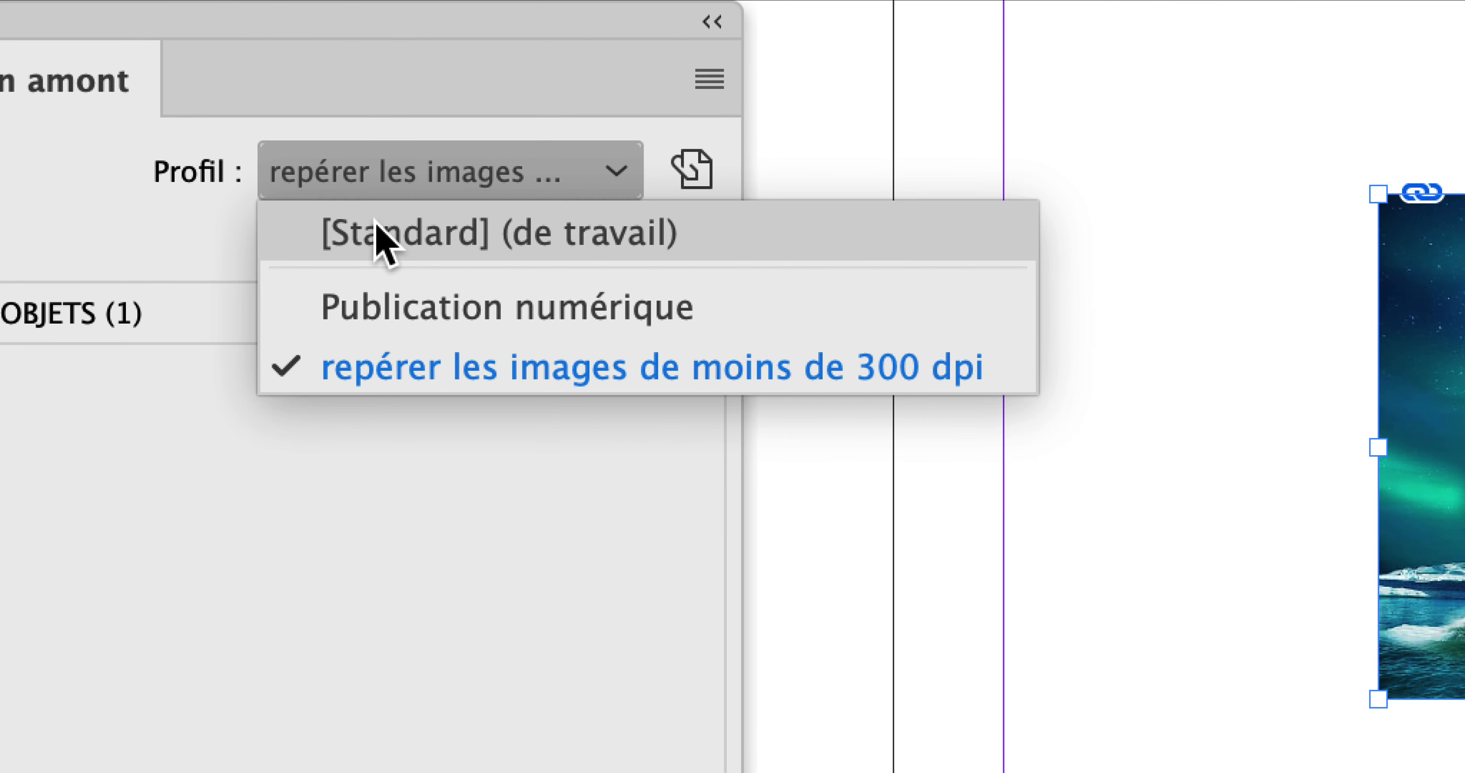
left_click(376, 265)
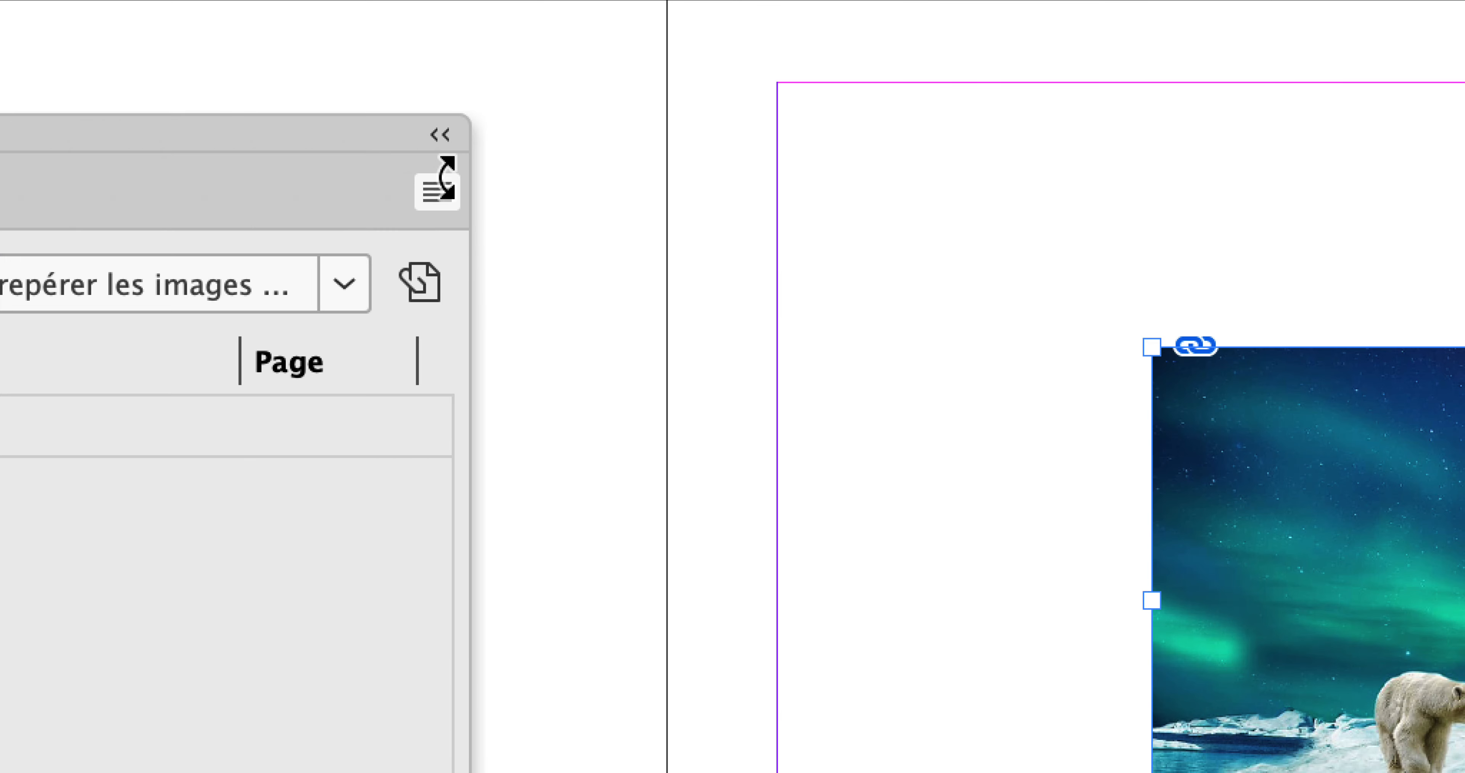
- Open the preflight profile definitions and examine the image resolution settings of [Standard] and "repérer les images de moins de 300 dpi"
left_click(444, 191)
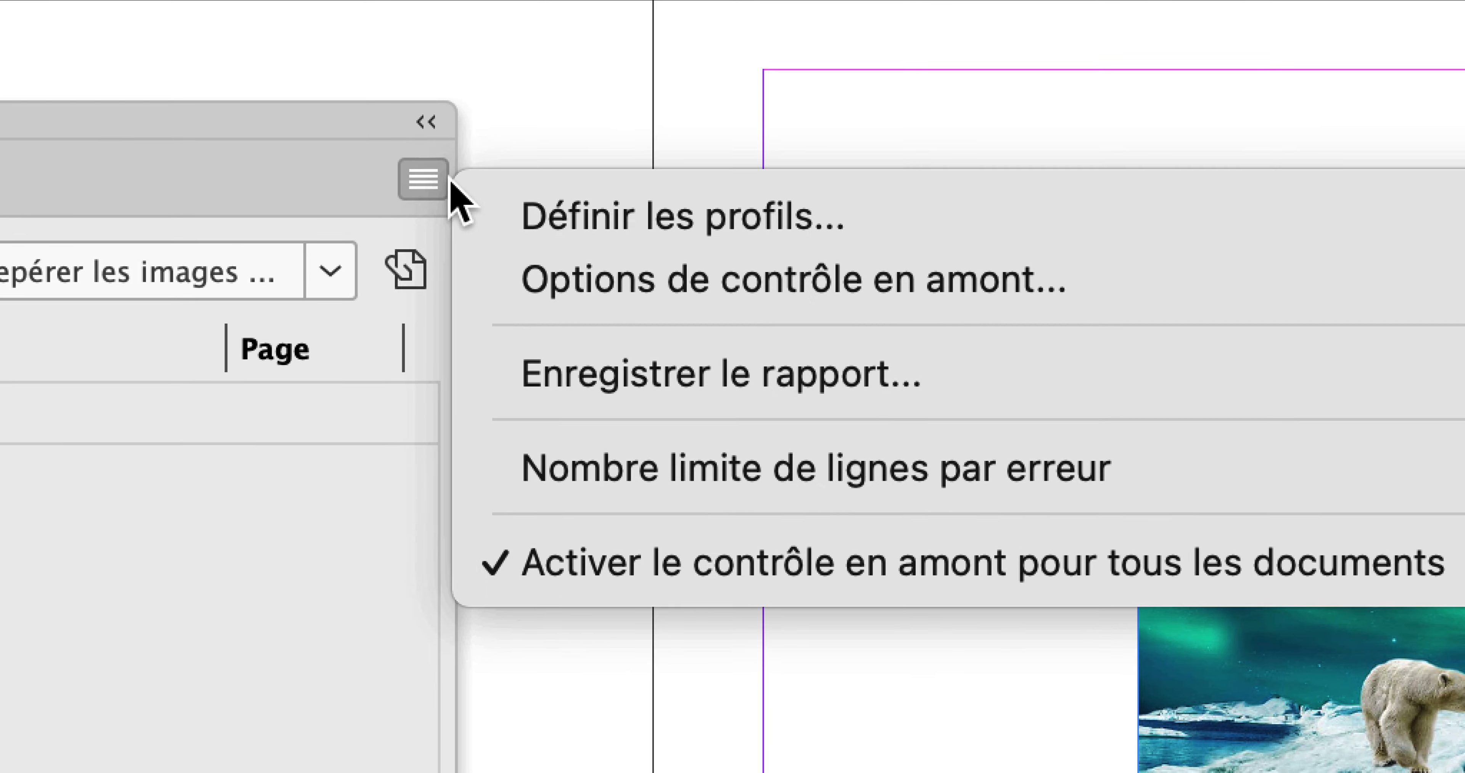
left_click(464, 190)
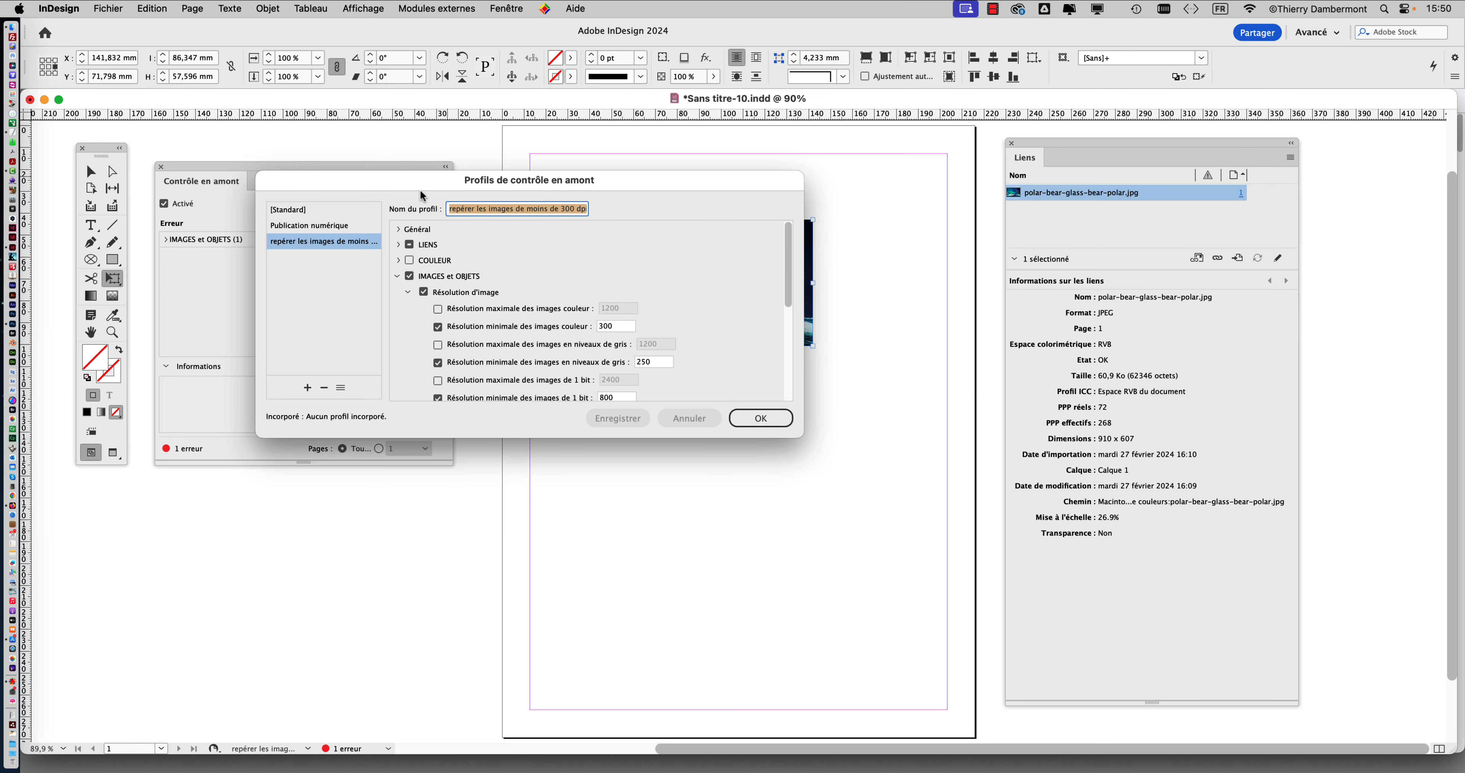
left_click_drag(420, 181, 664, 131)
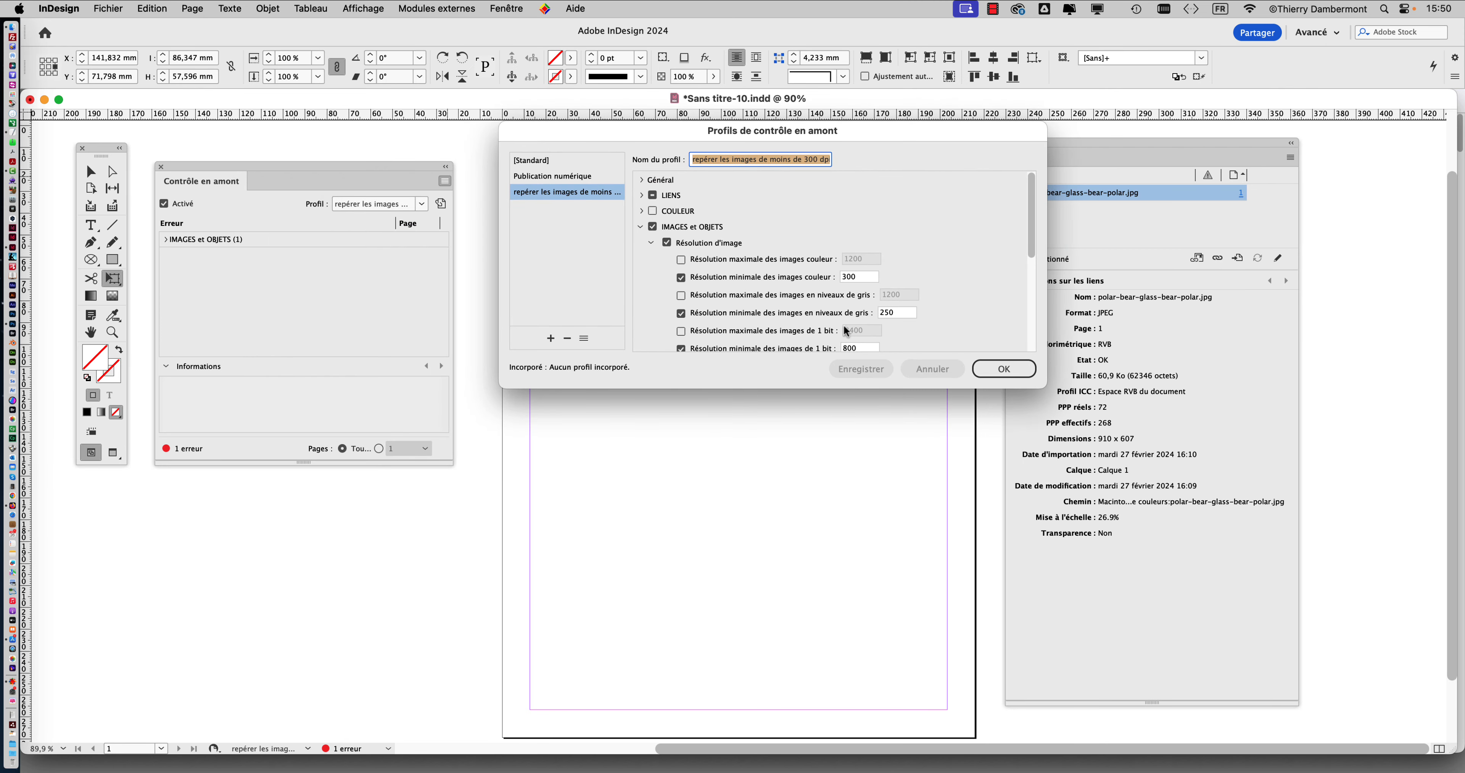
left_click(543, 161)
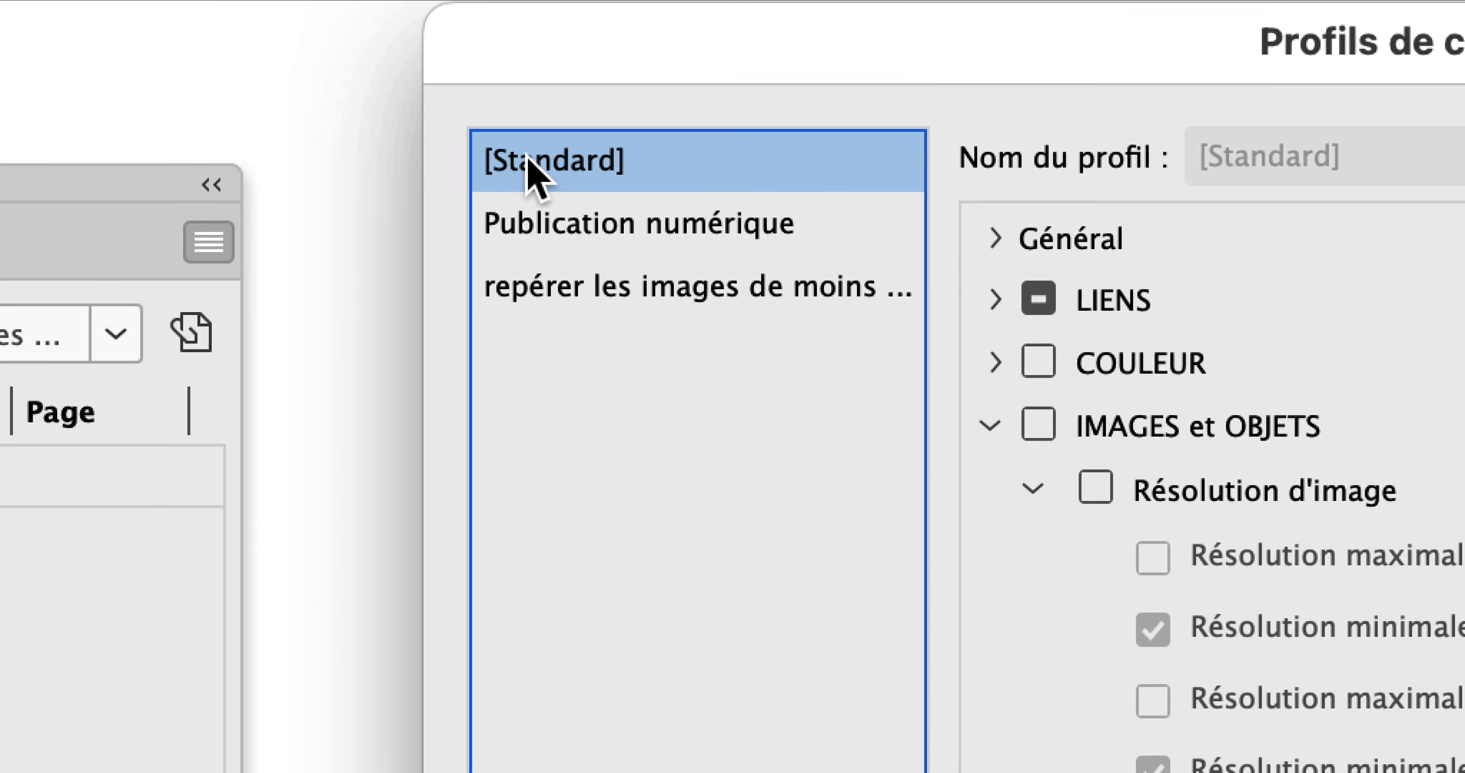
left_click(566, 191)
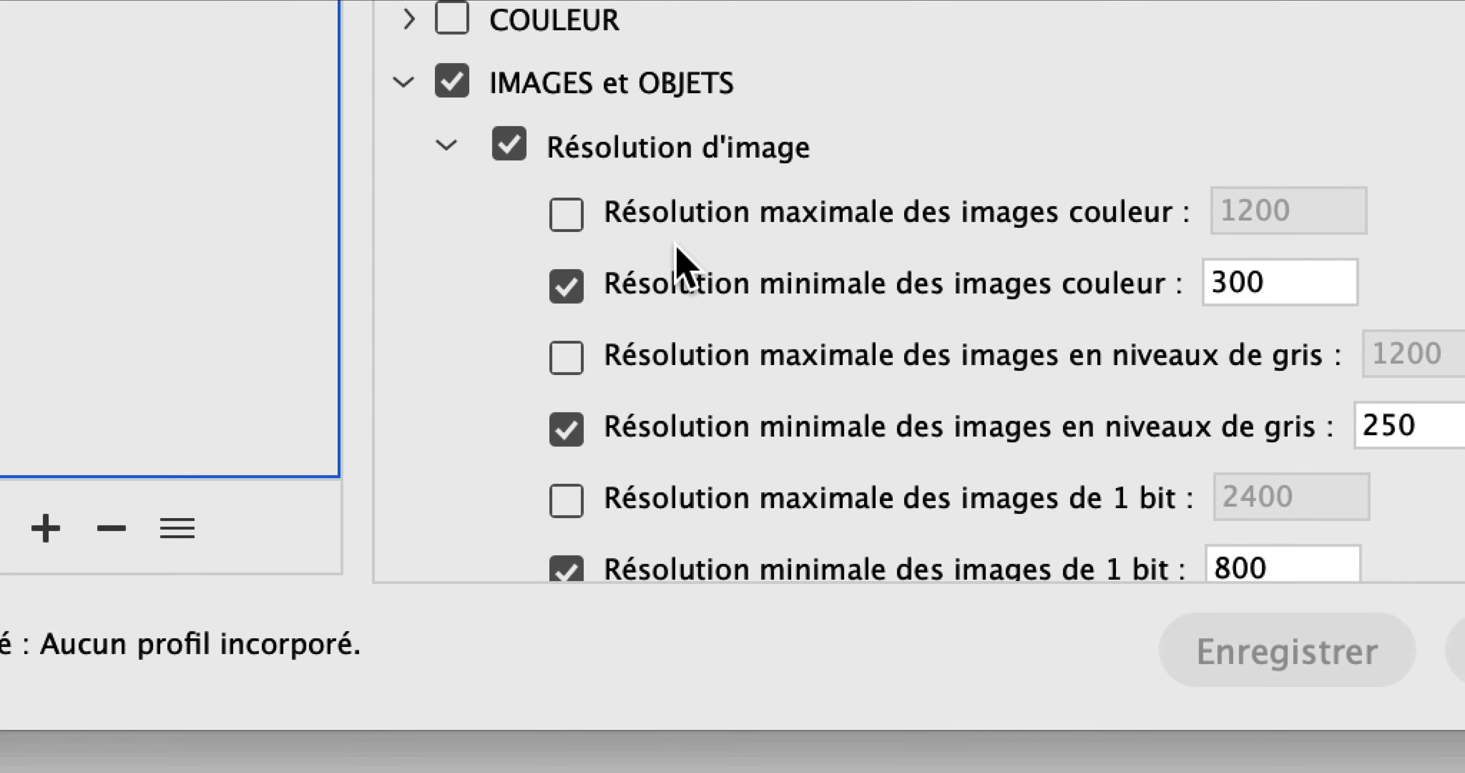
double_click(1224, 358)
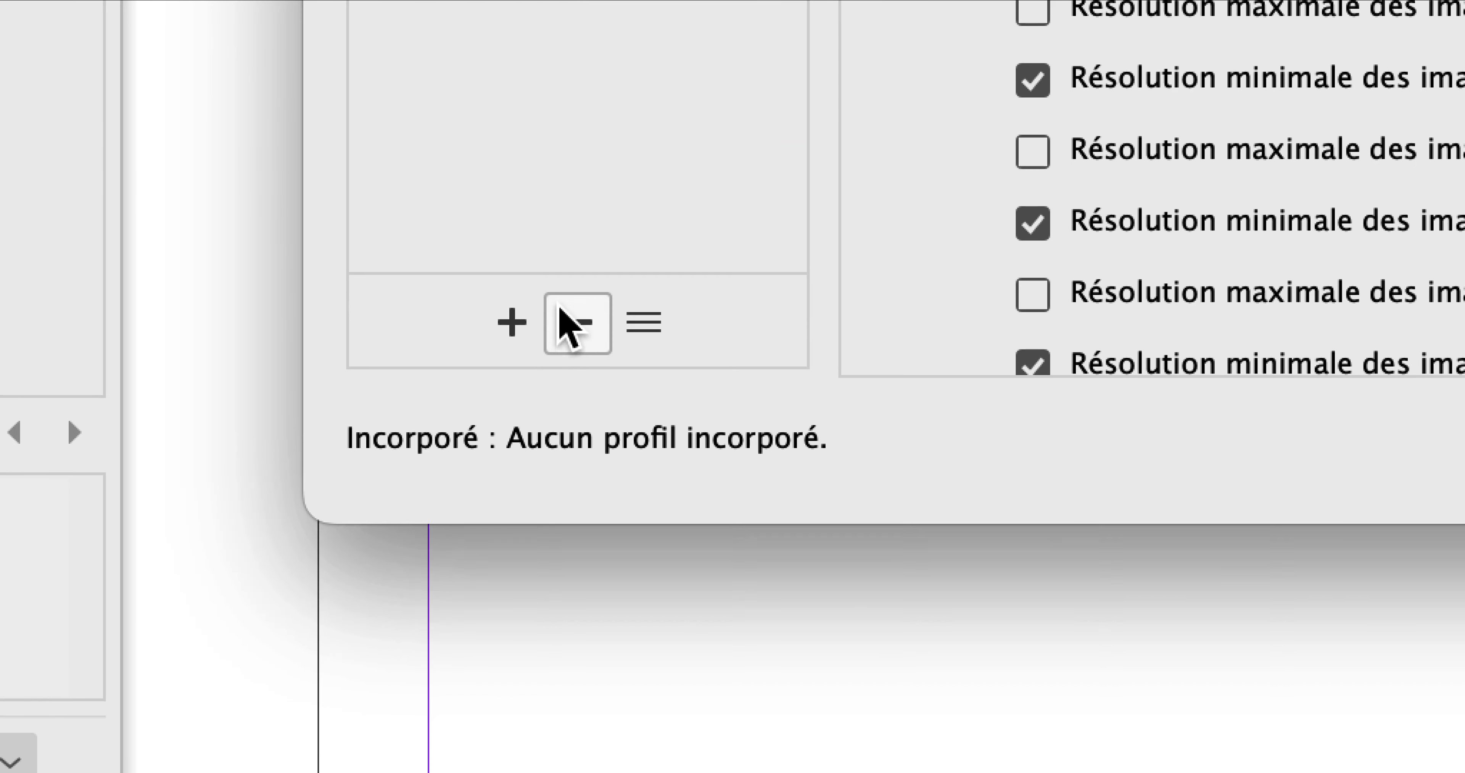
- Delete the preflight profile "repérer les images de moins de 300 dpi" and close the profile definitions
left_click(567, 338)
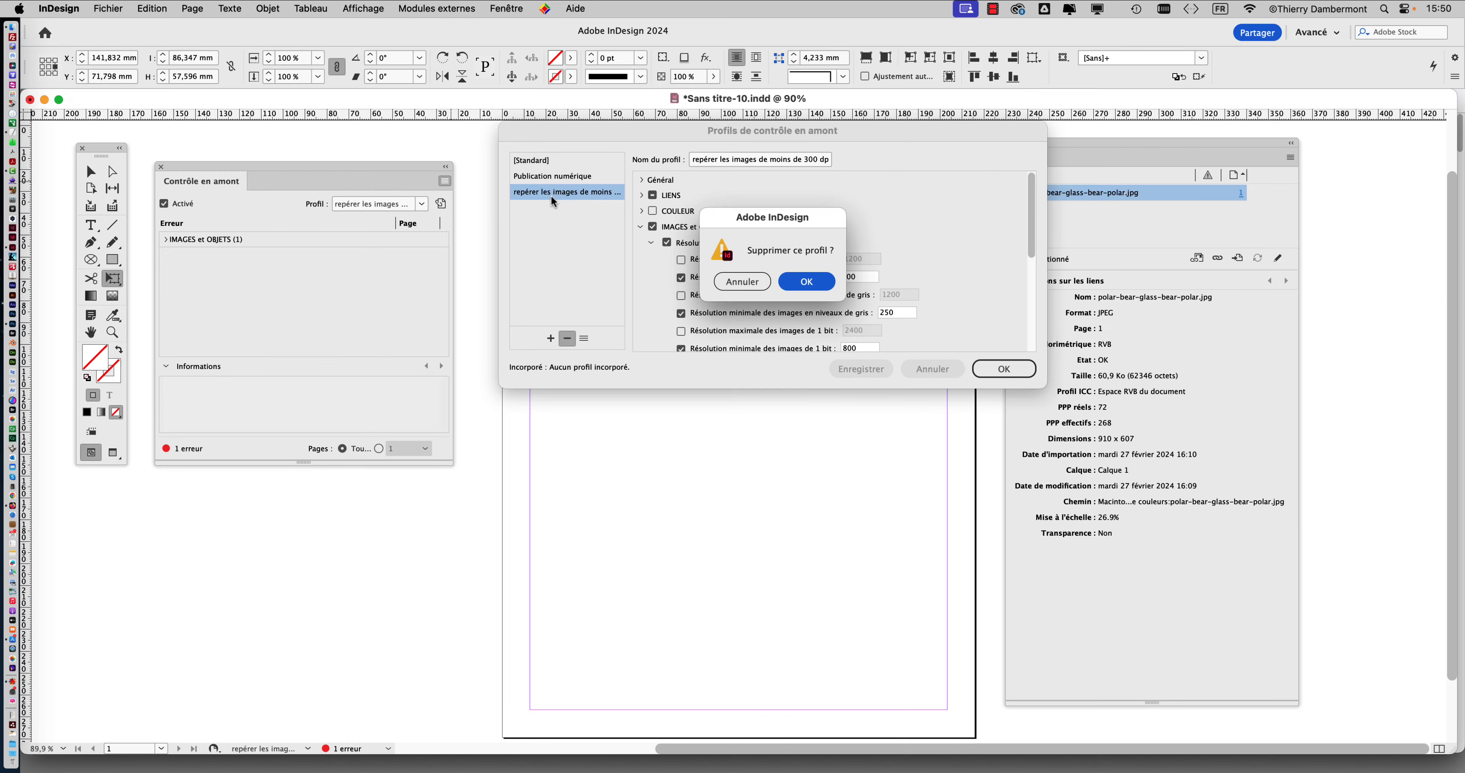
left_click(807, 283)
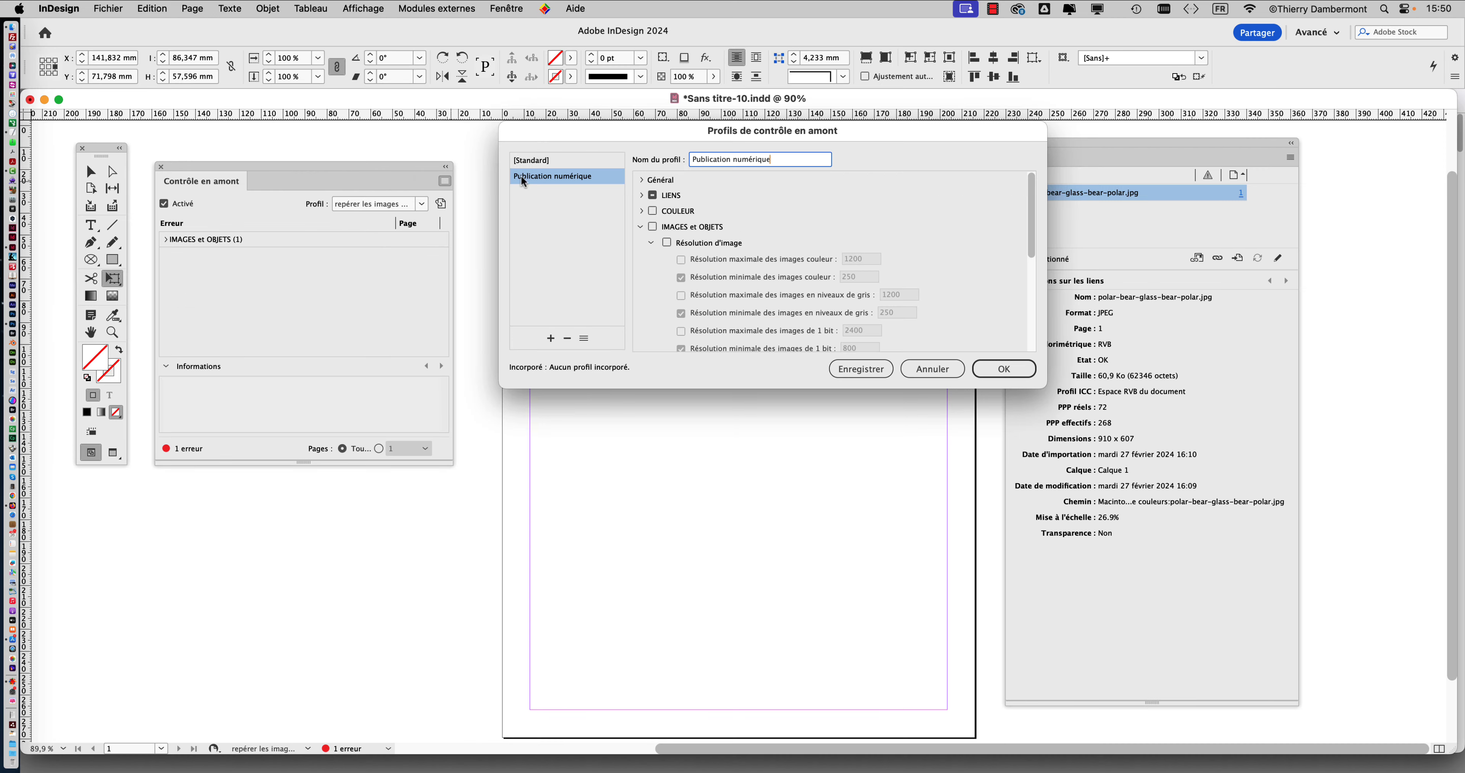
key("Return")
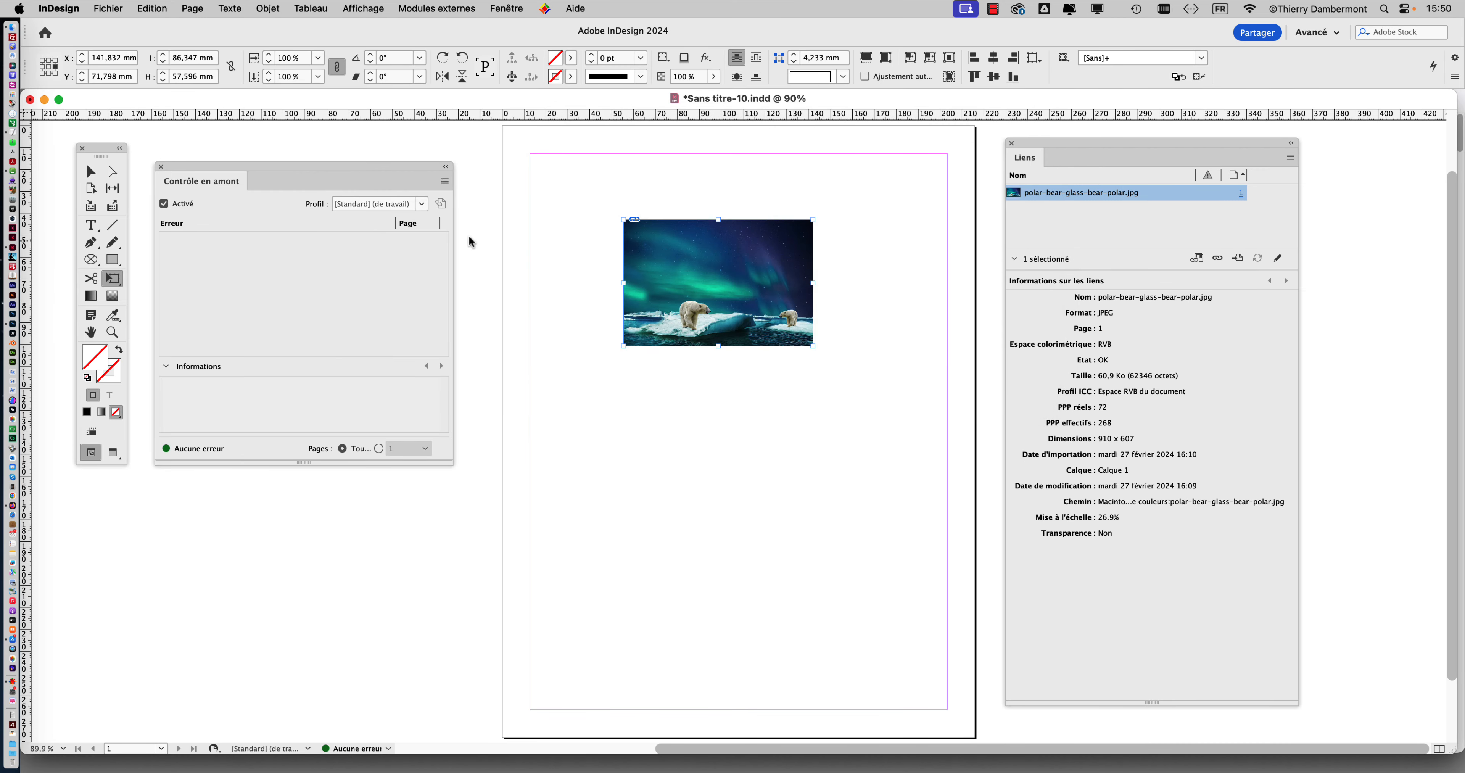
left_click_drag(373, 168, 396, 182)
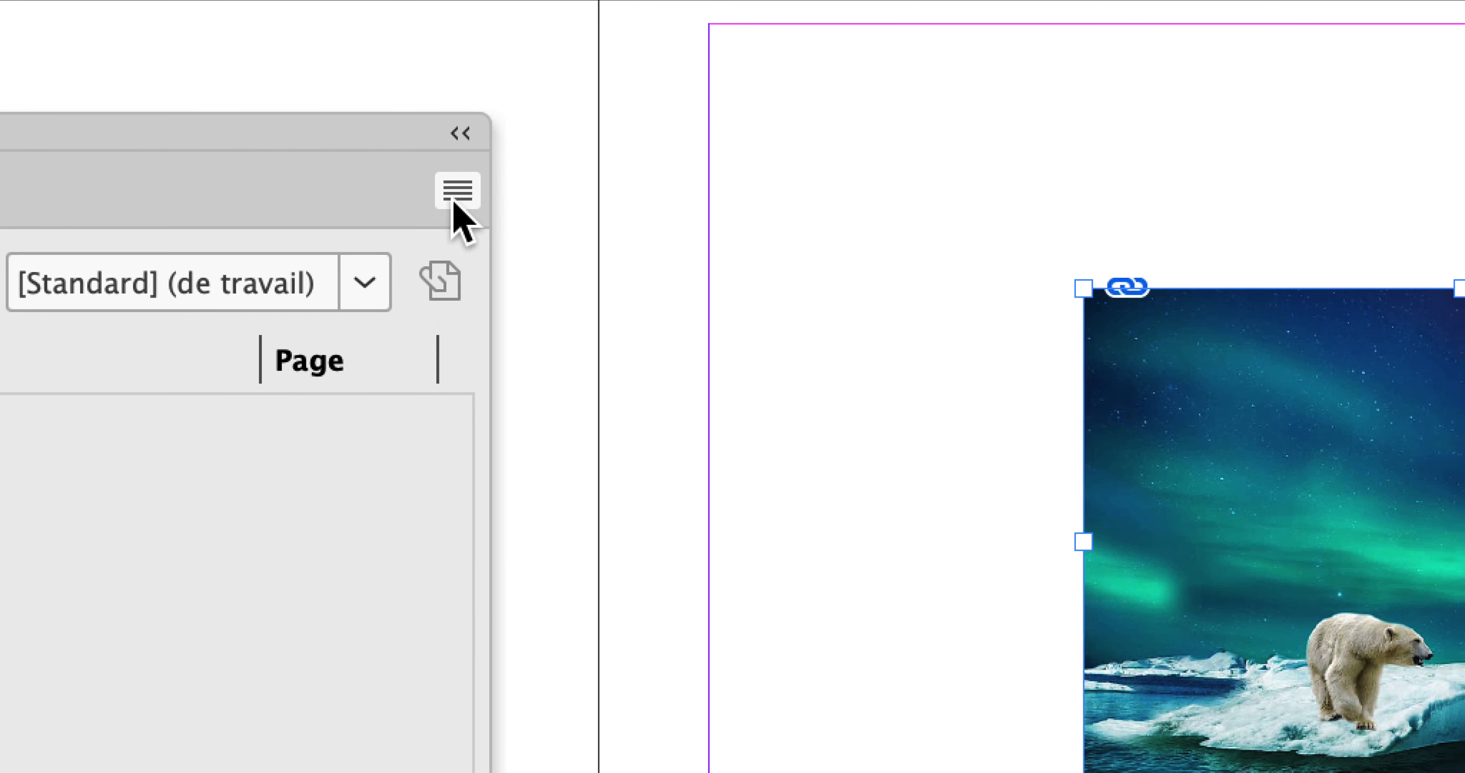
- Create a new preflight profile based on [Standard] and name it "repérer les images de moins de 300dpi"
left_click(681, 139)
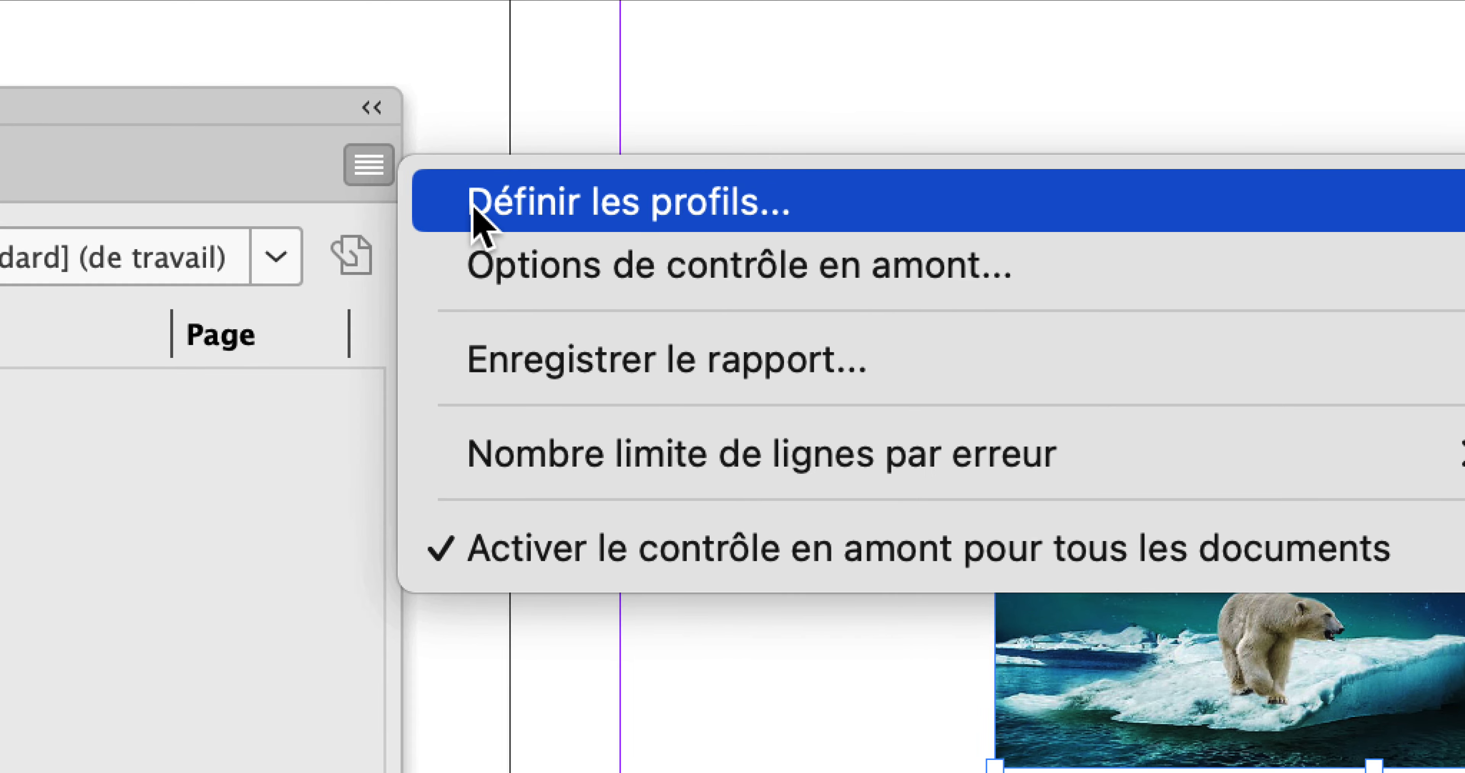
left_click(475, 209)
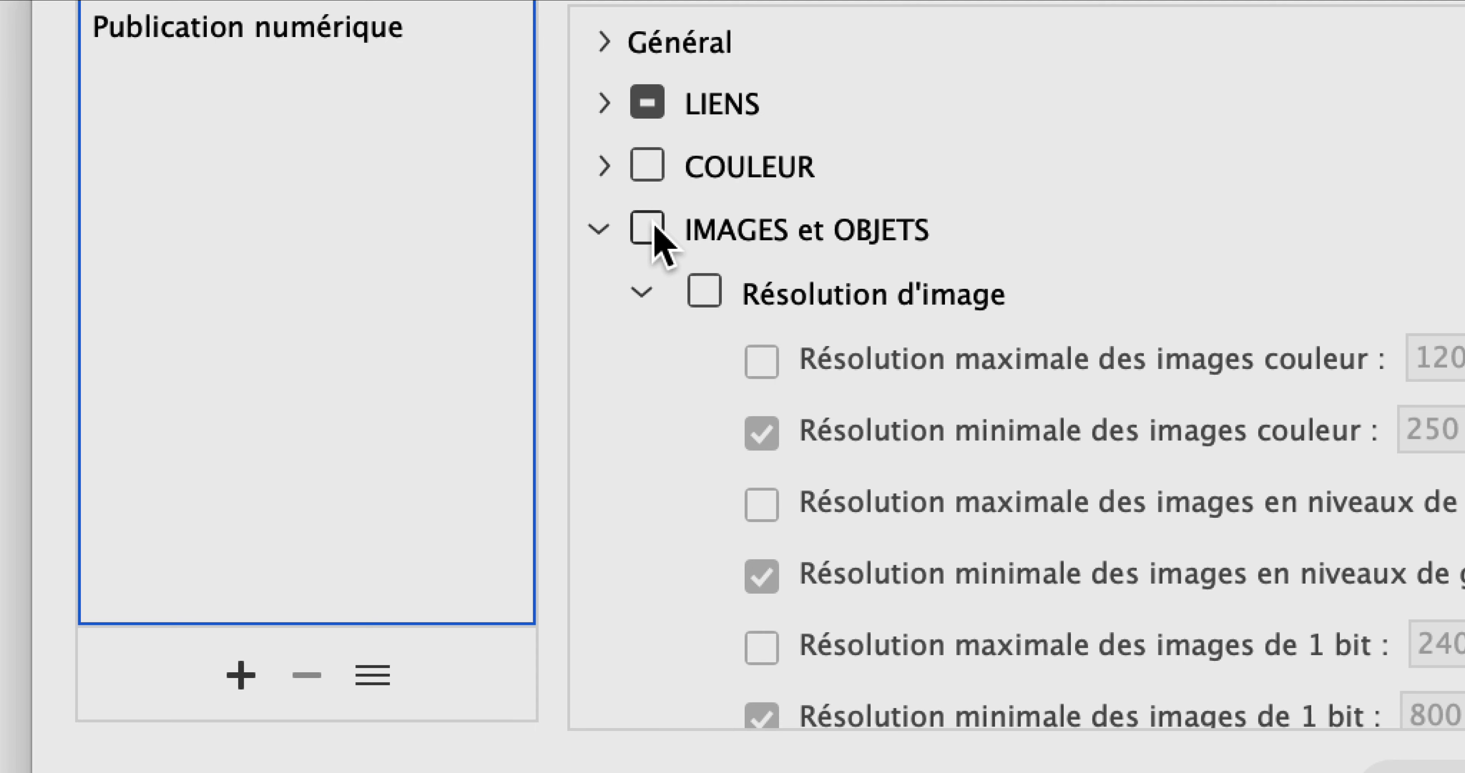
left_click(648, 229)
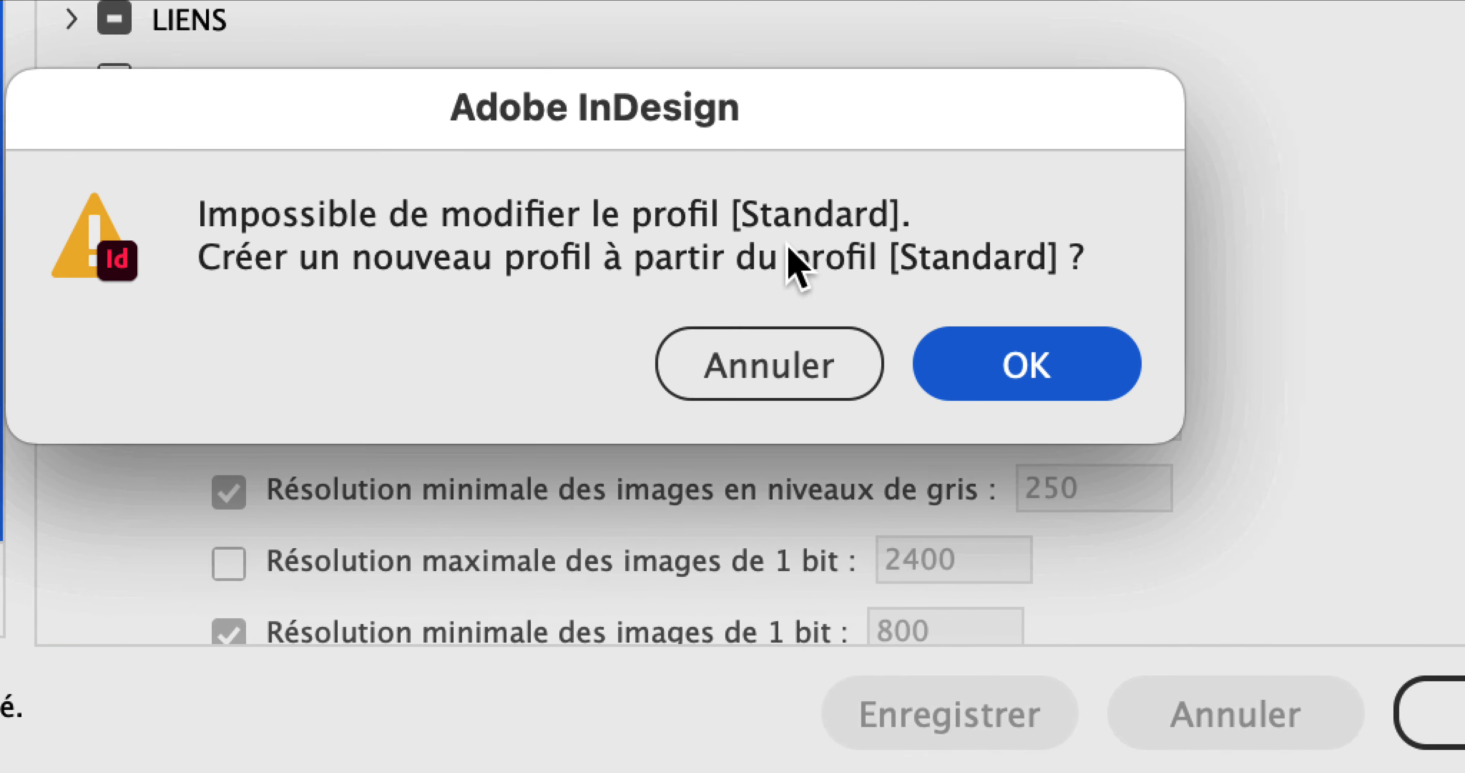
left_click(1273, 463)
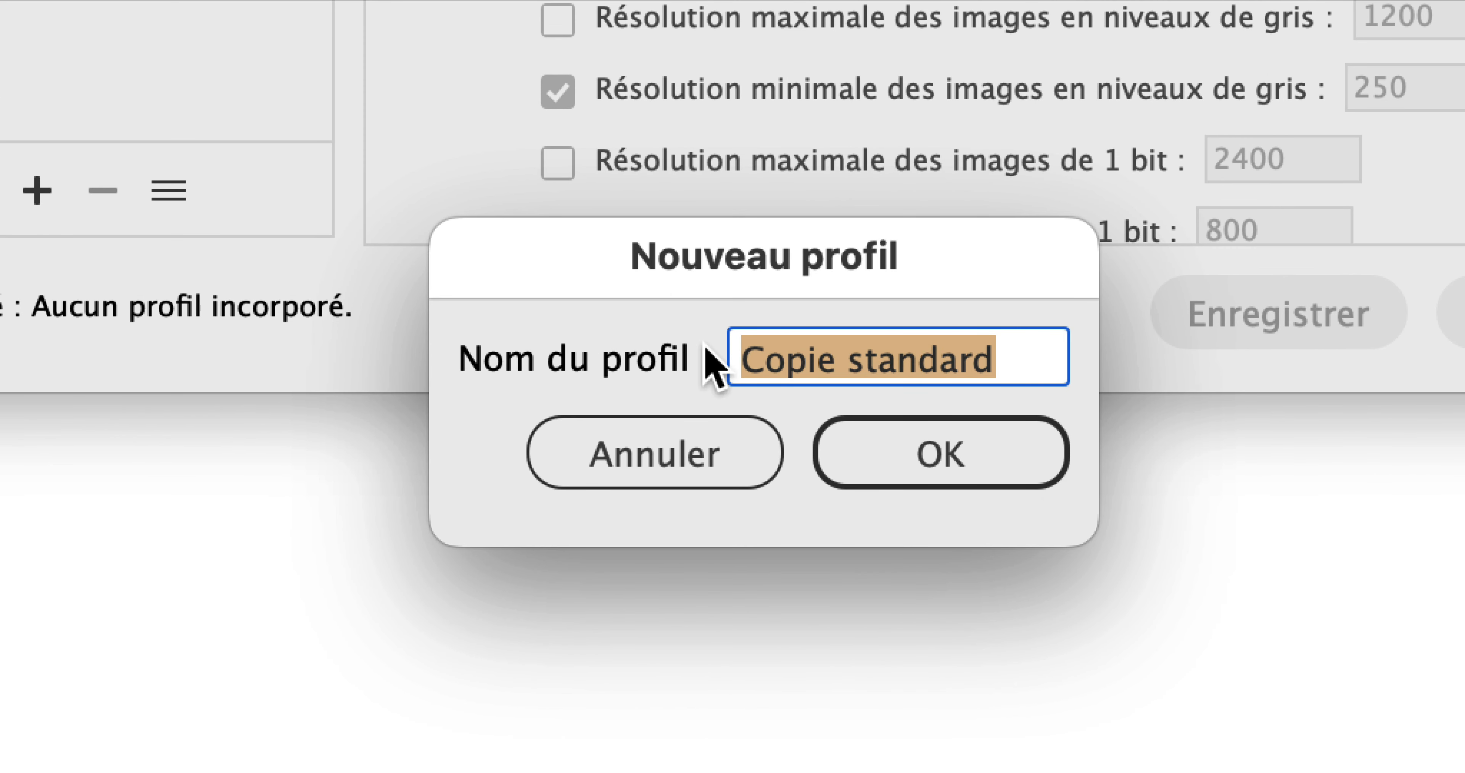
type("repér")
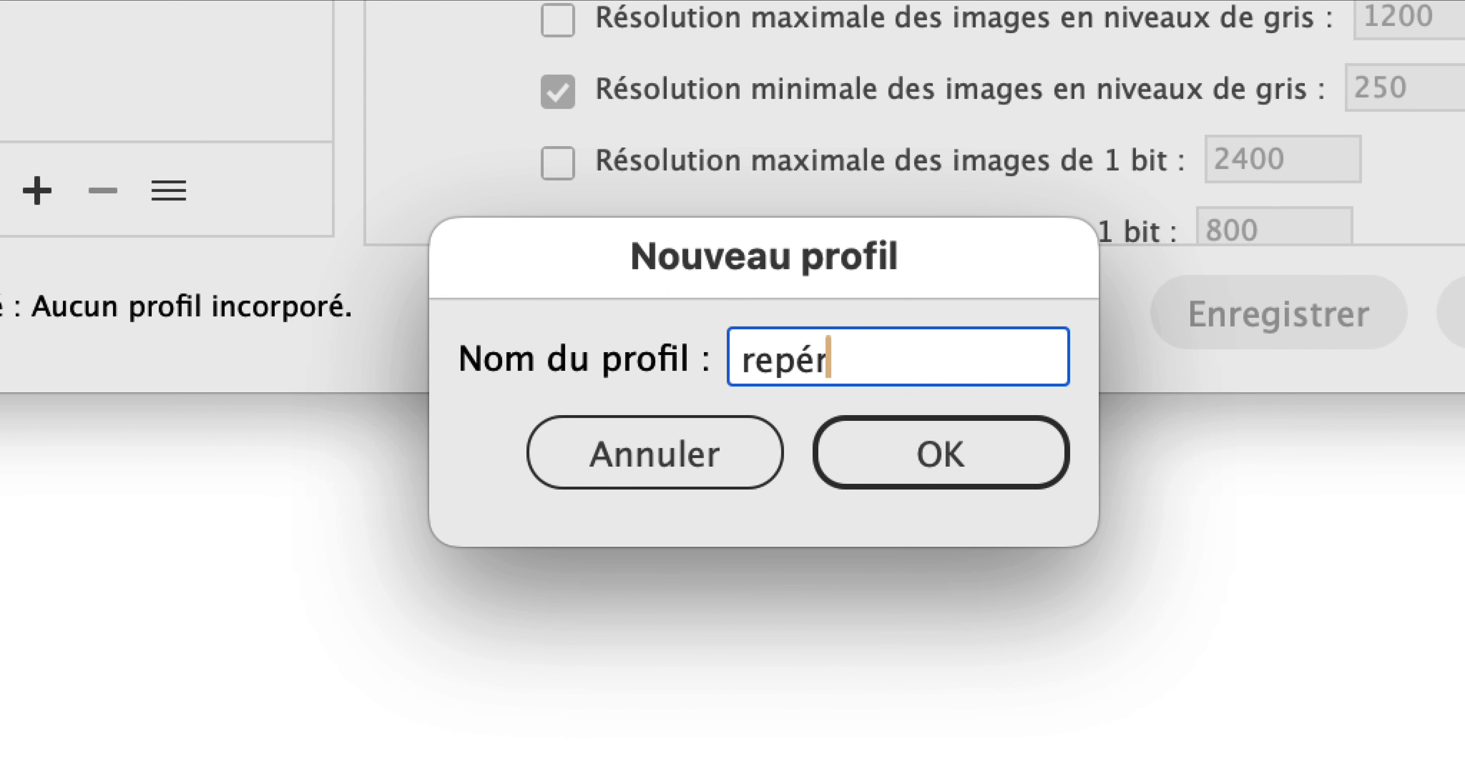
type("er les images de ")
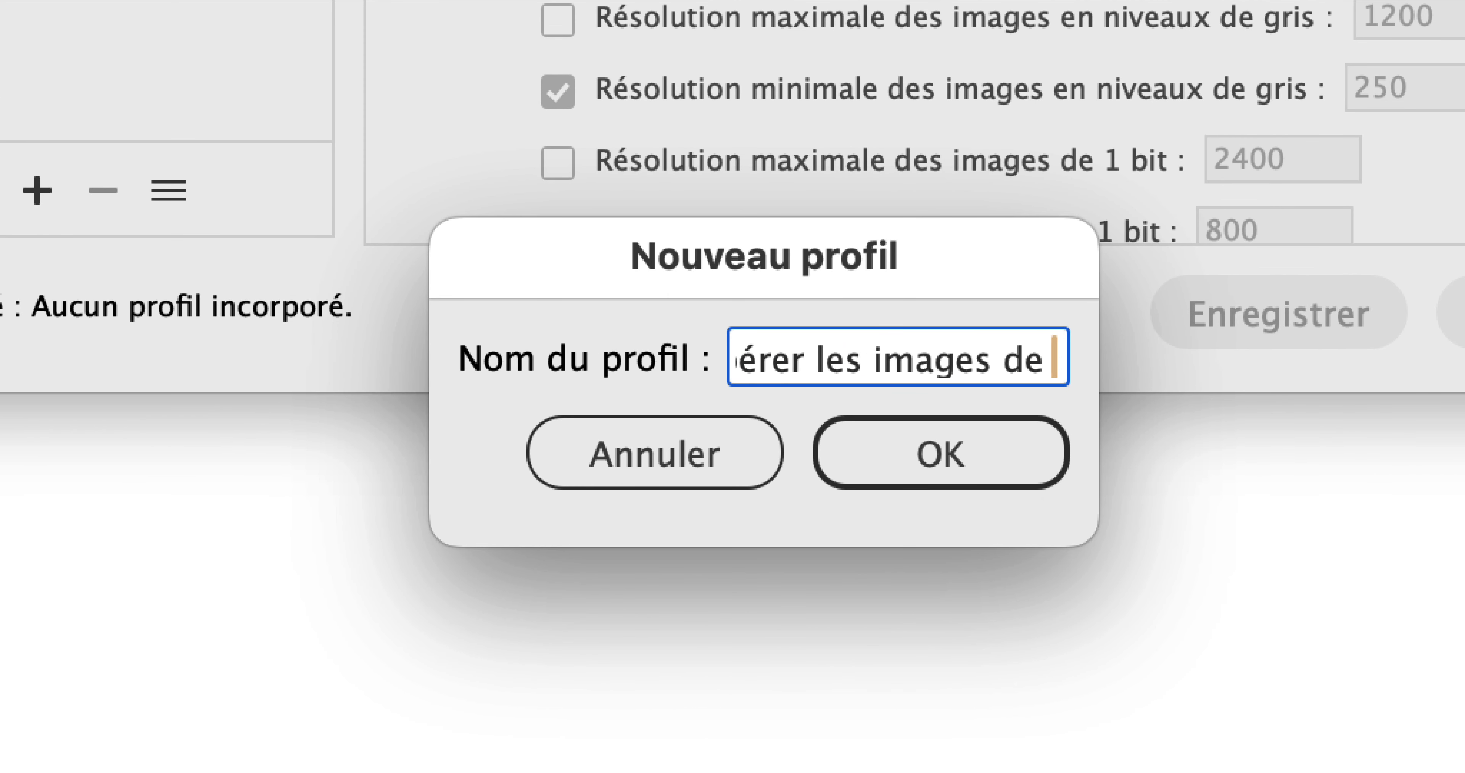
type("moins de 3")
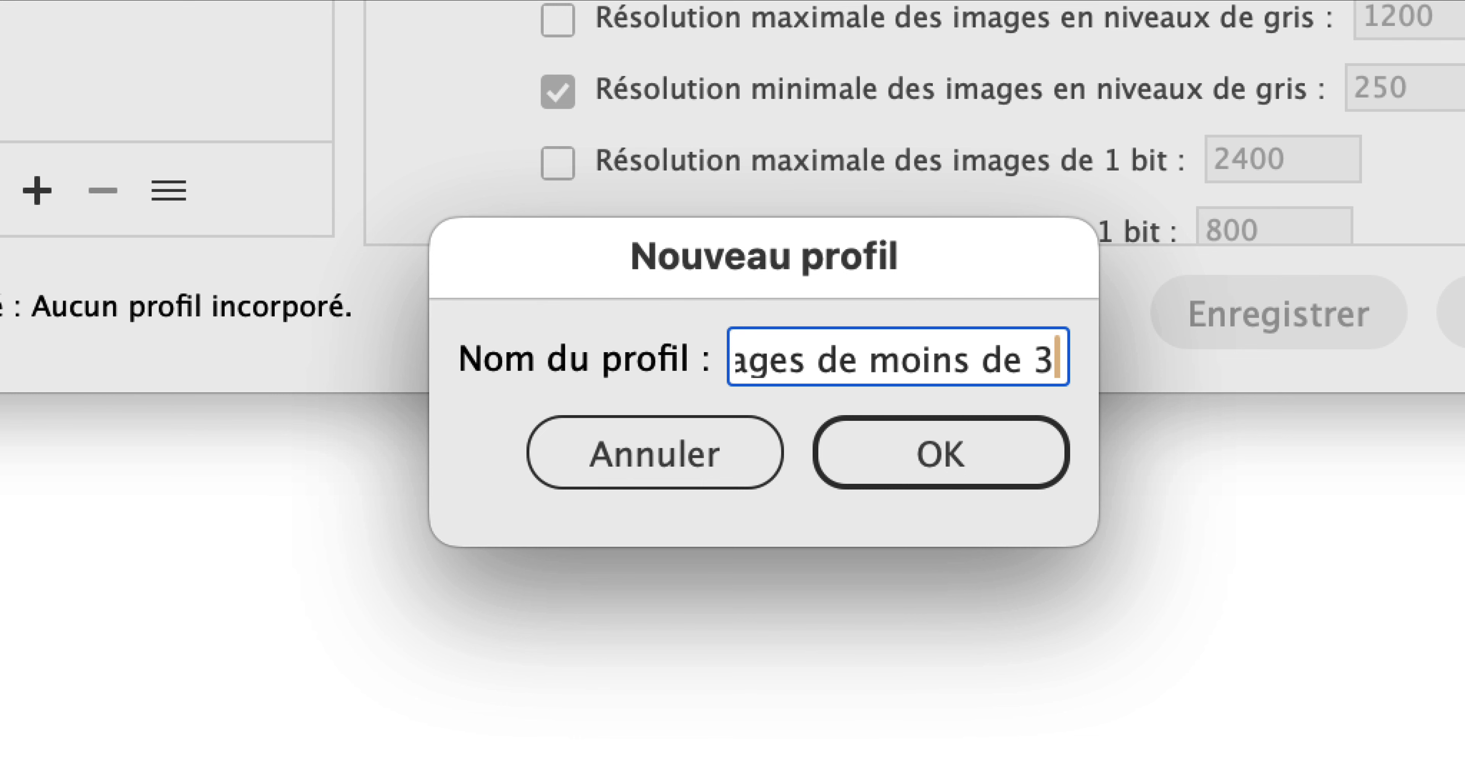
type("00dpi")
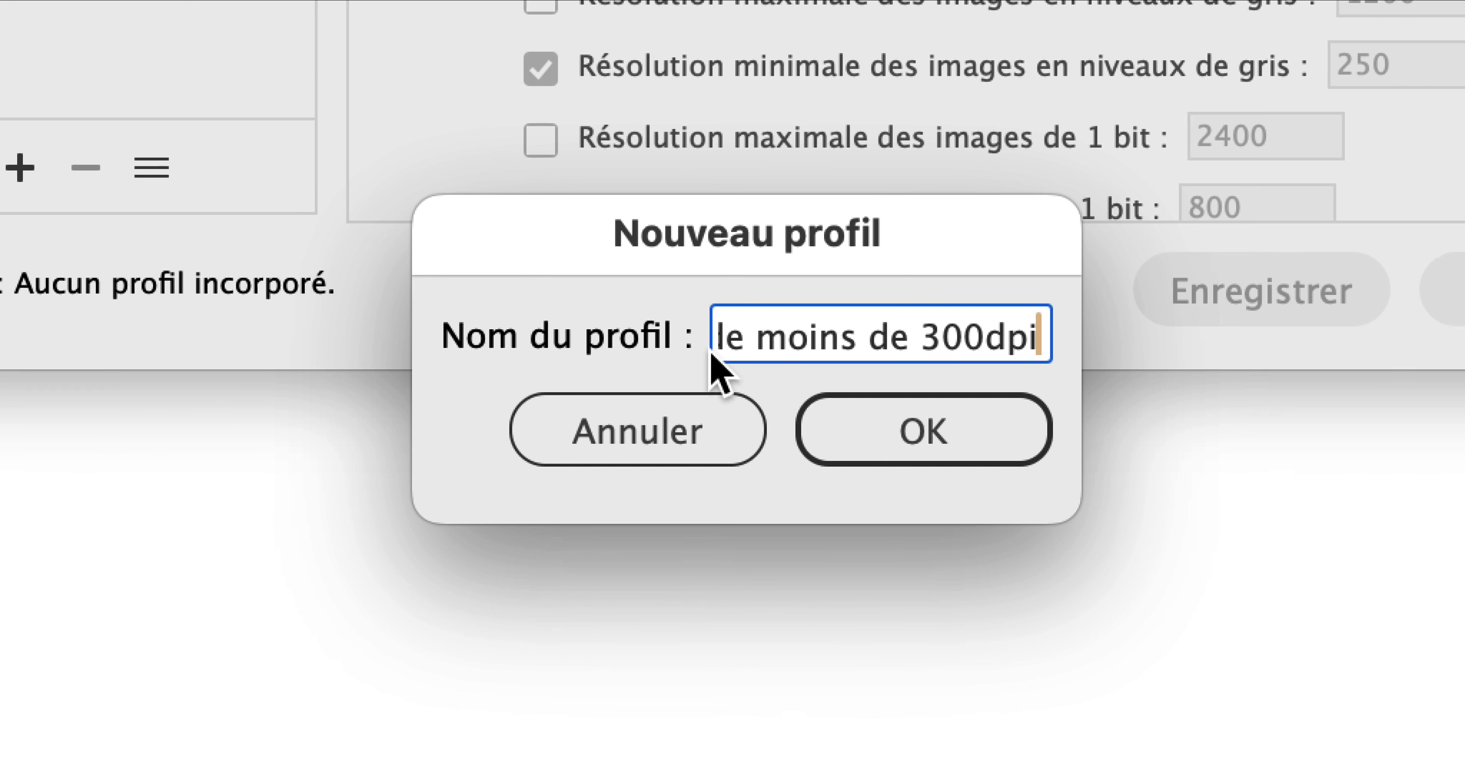
left_click(851, 467)
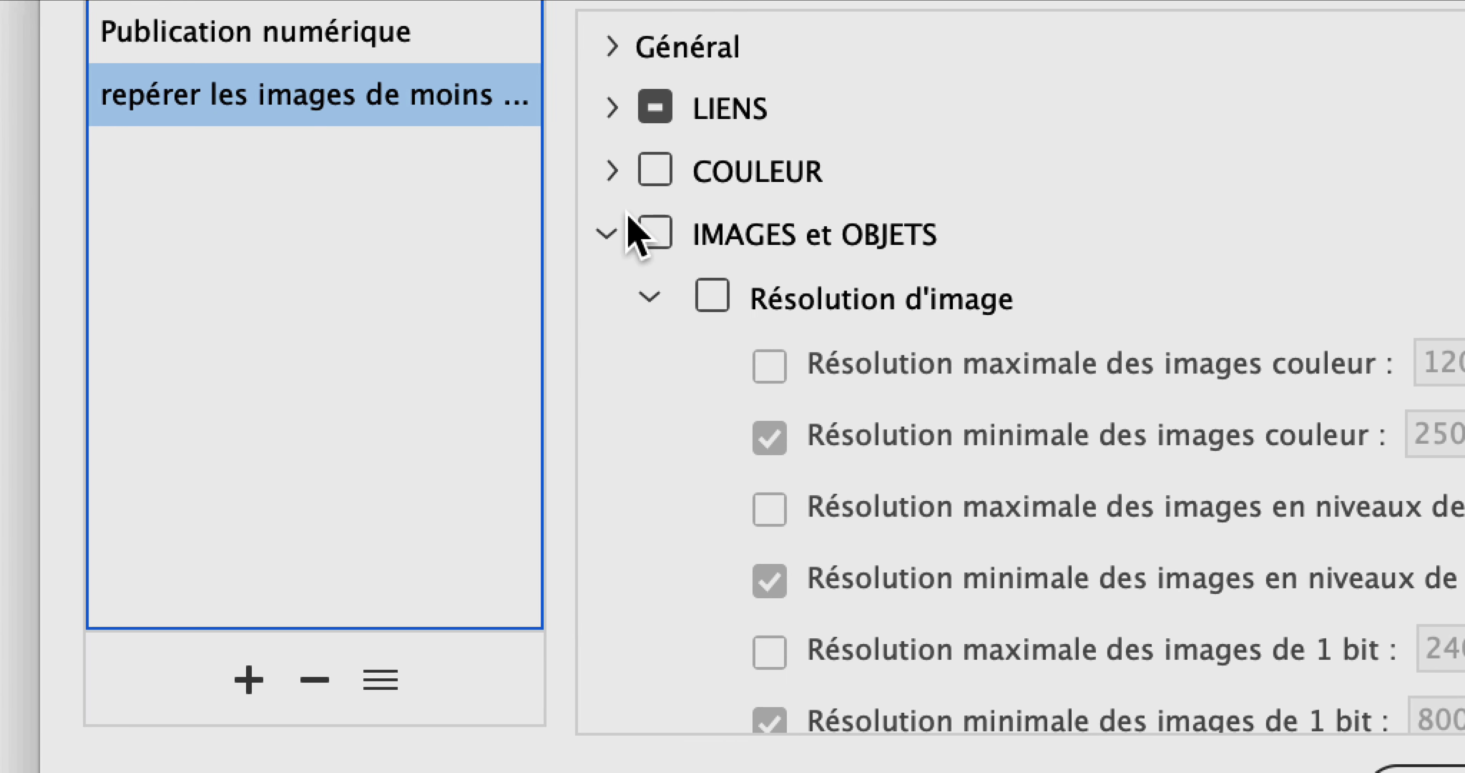
- Enable the image and object checks in the new profile, set the minimum colour image resolution to 300, and save the profile
left_click(895, 305)
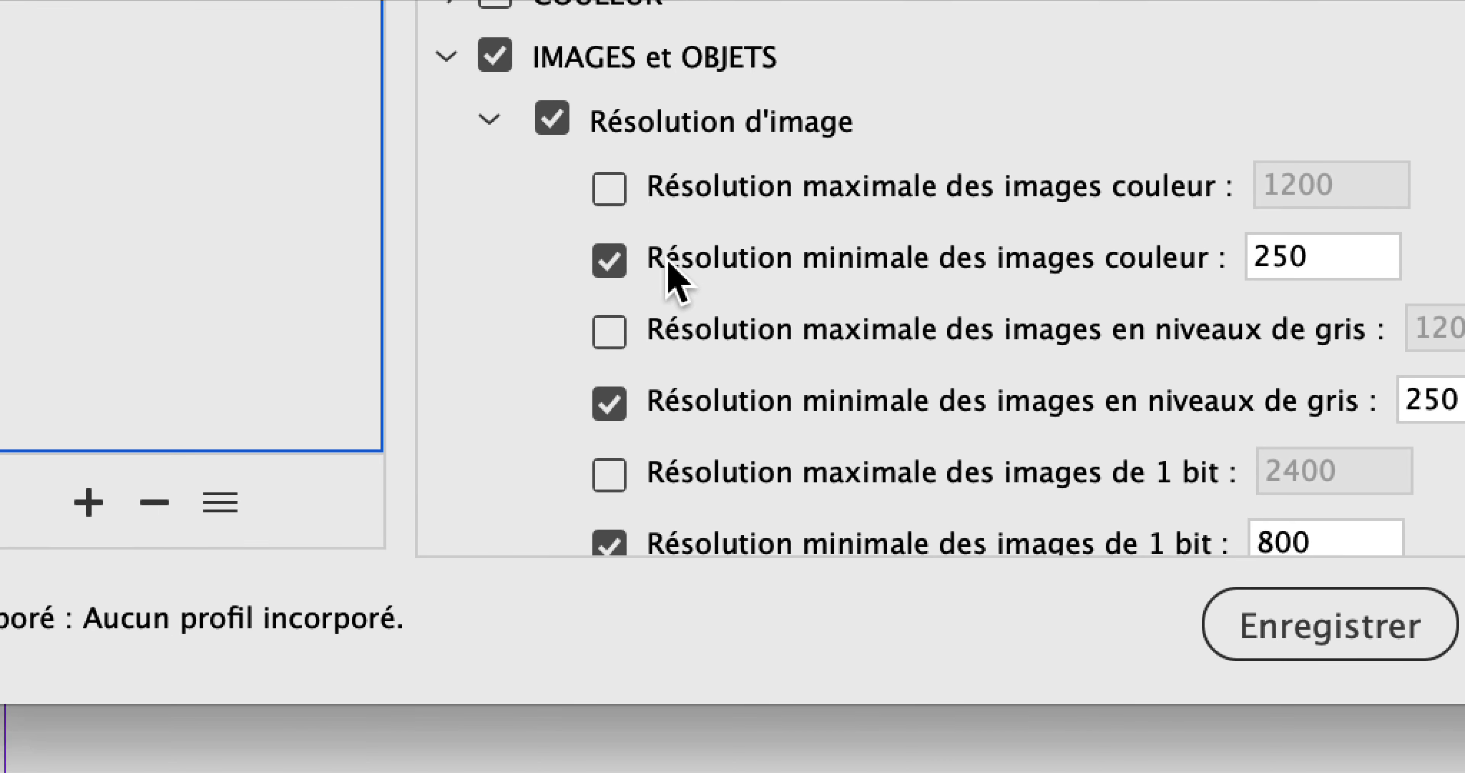
double_click(1291, 258)
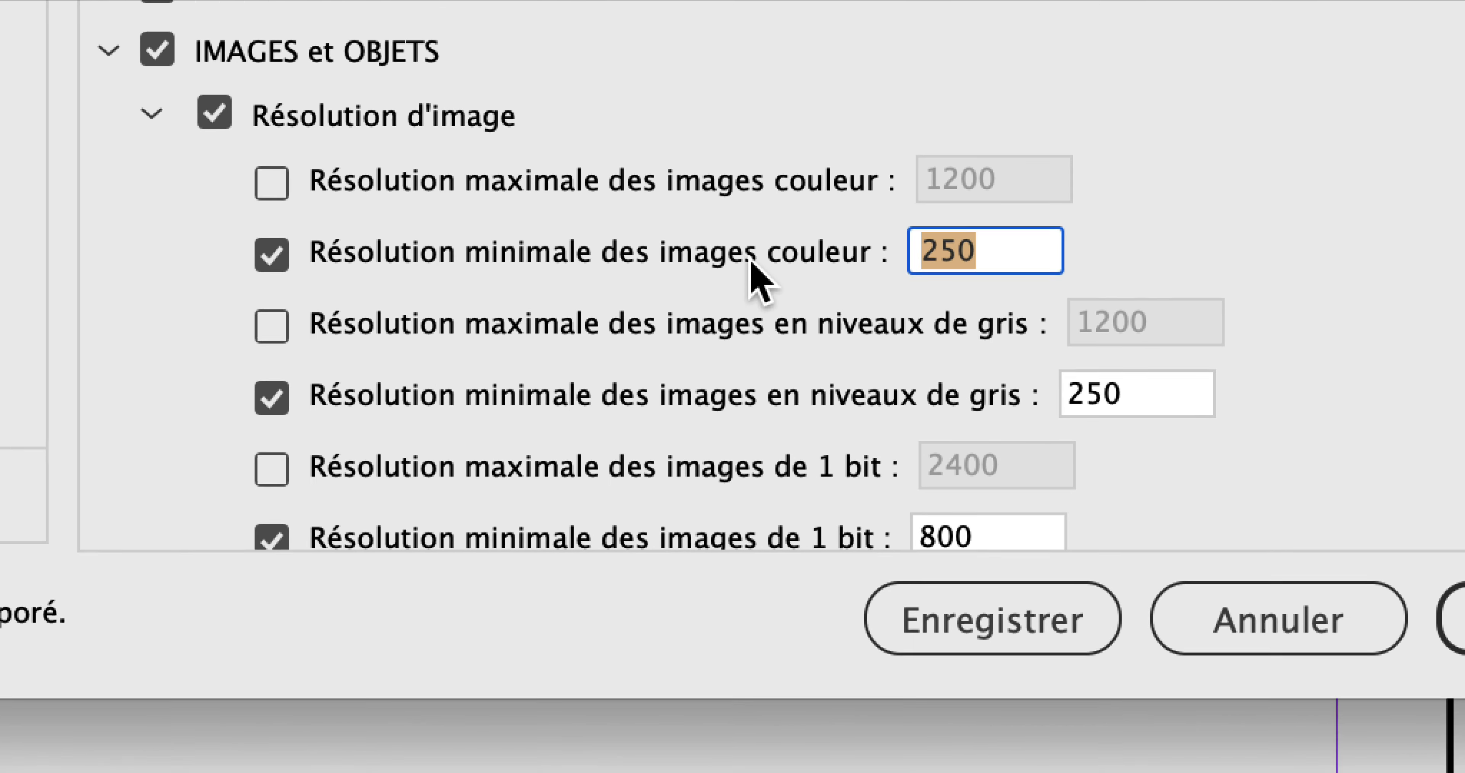
type("300")
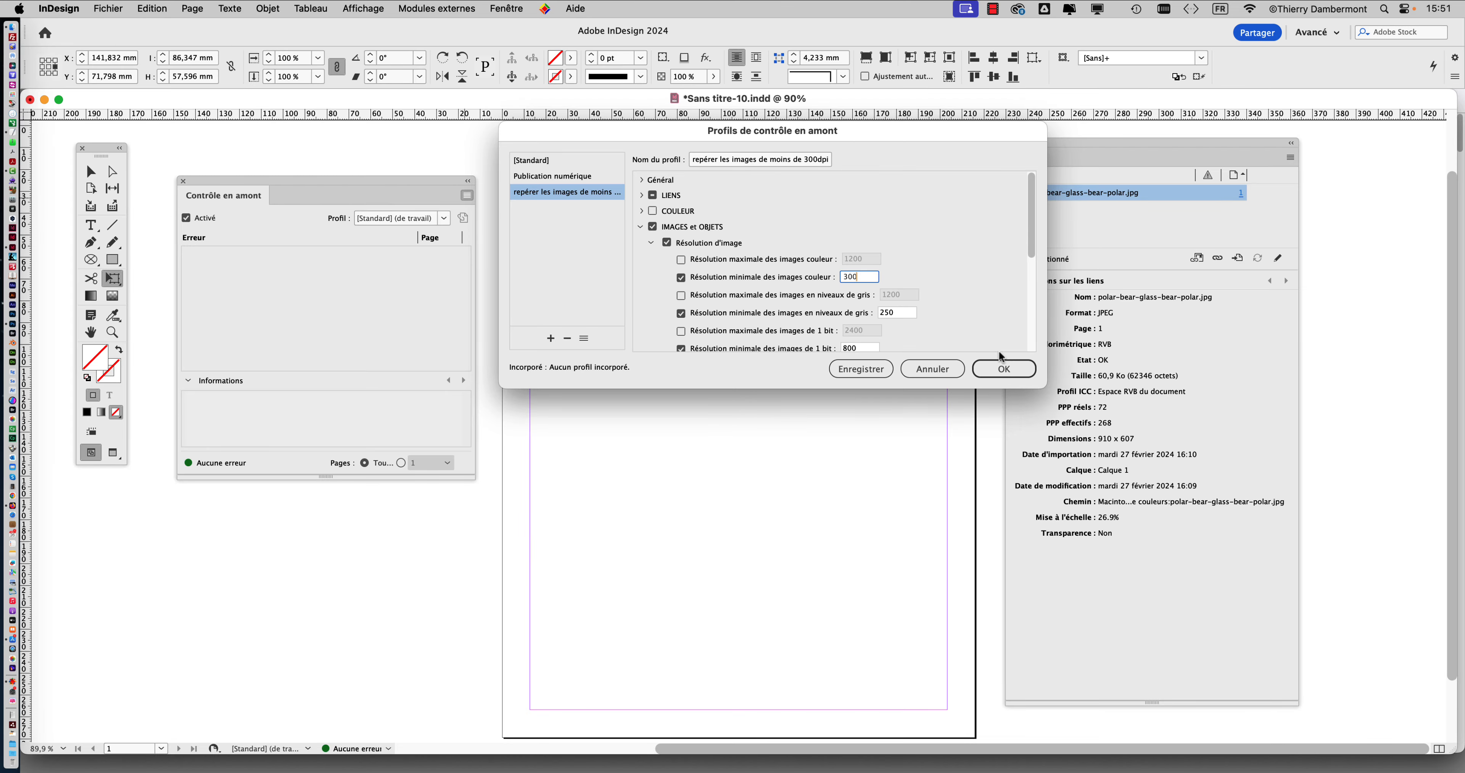
left_click(1000, 367)
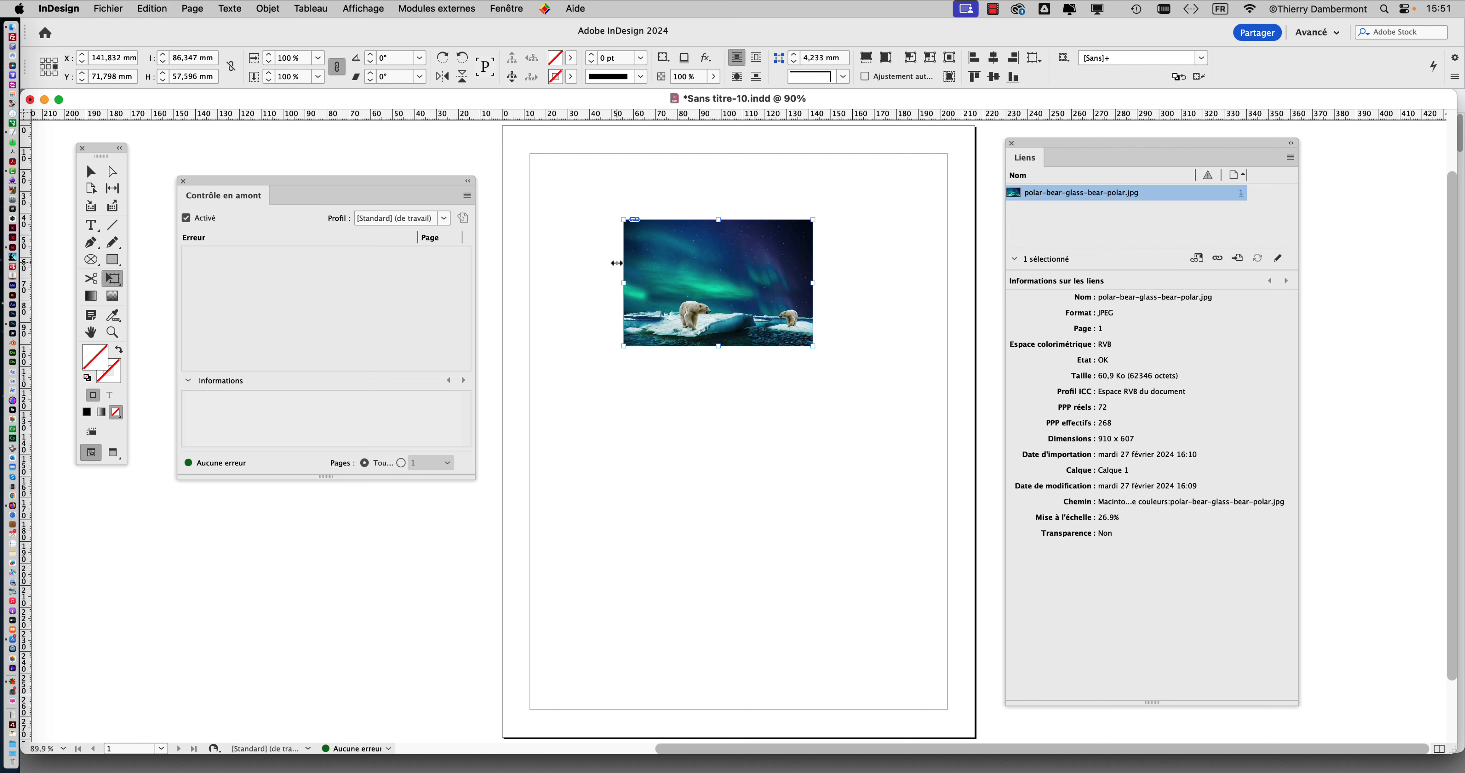
- Select the polar bear image and apply the preflight profile "repérer les images de moins de 300dpi" to the document
scroll(682, 258, "up", 2)
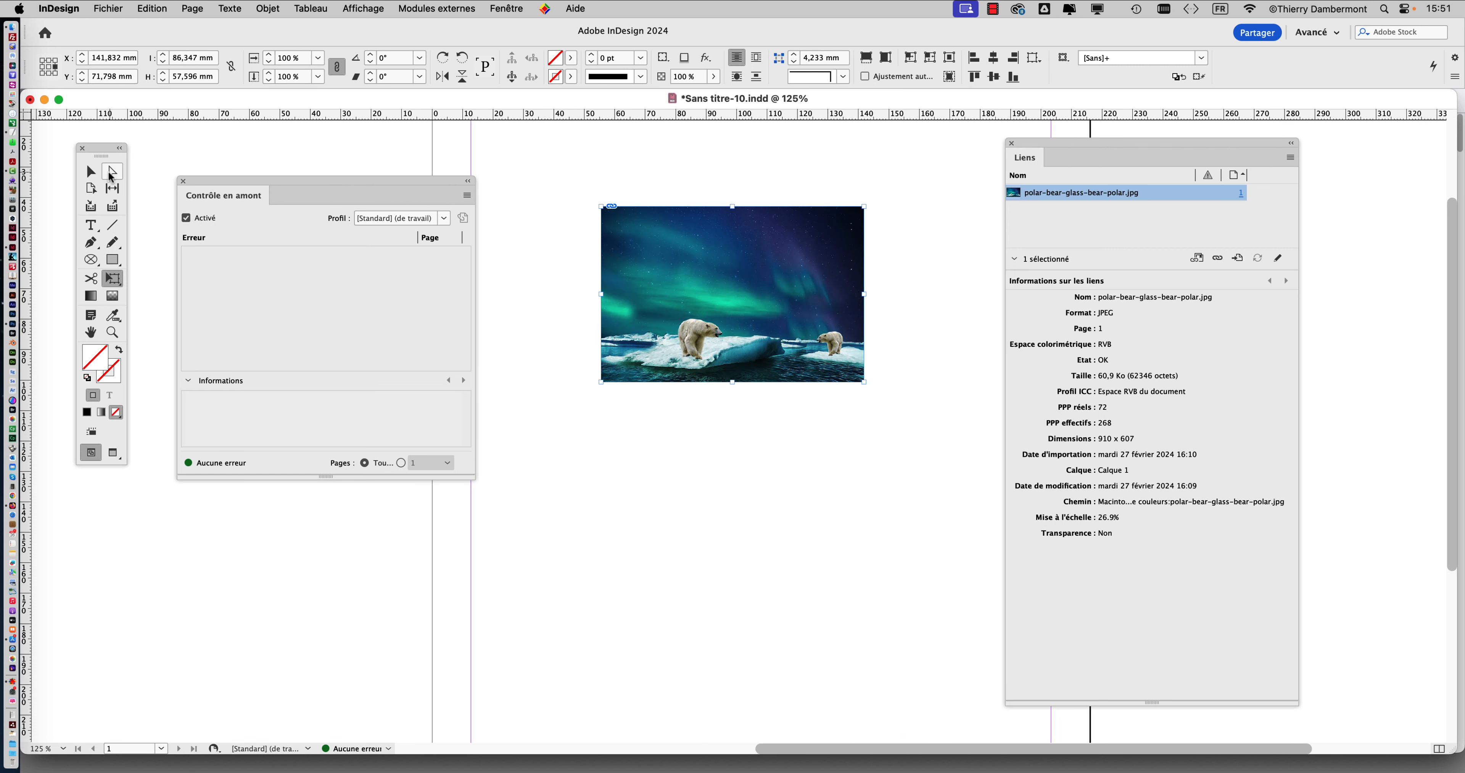
left_click(92, 173)
left_click(560, 266)
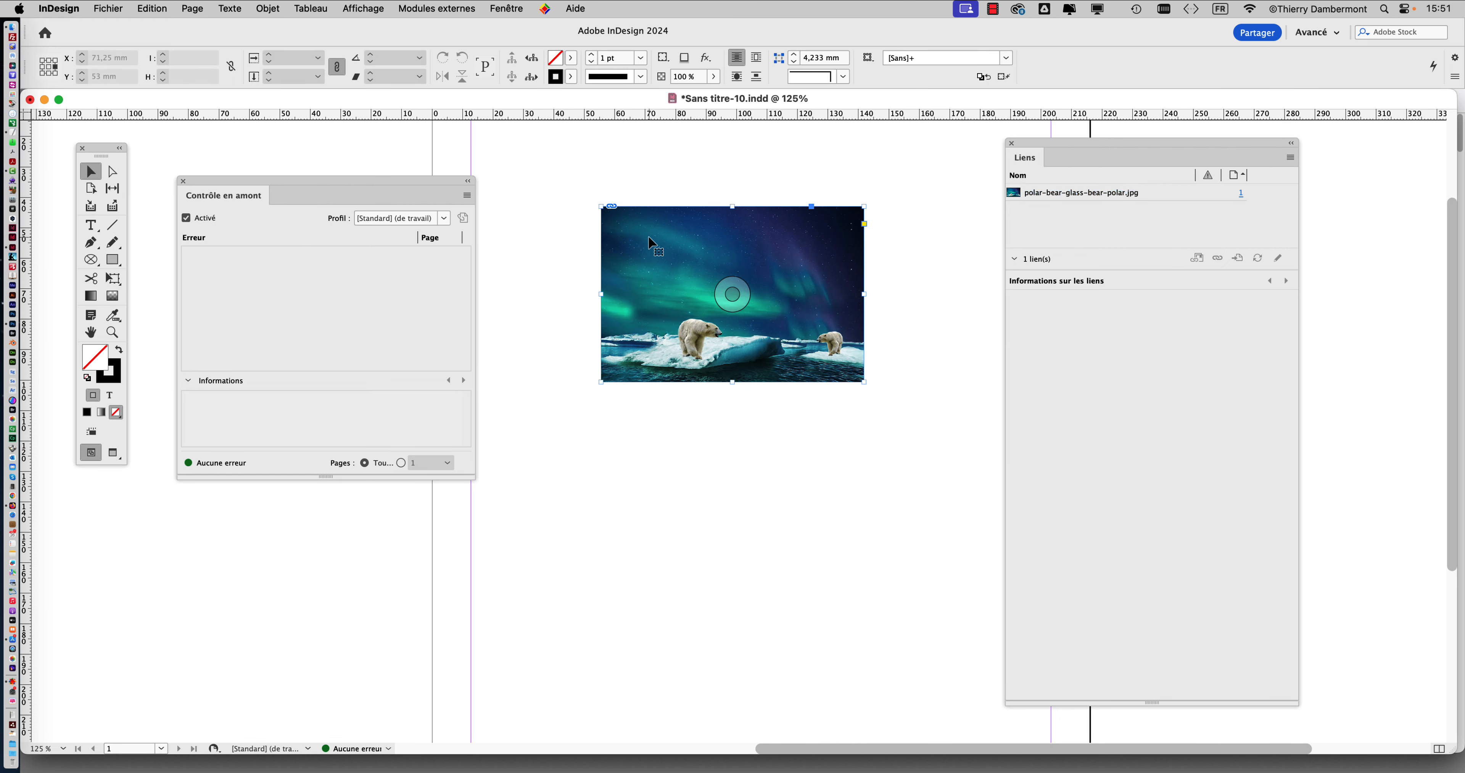
left_click(650, 243)
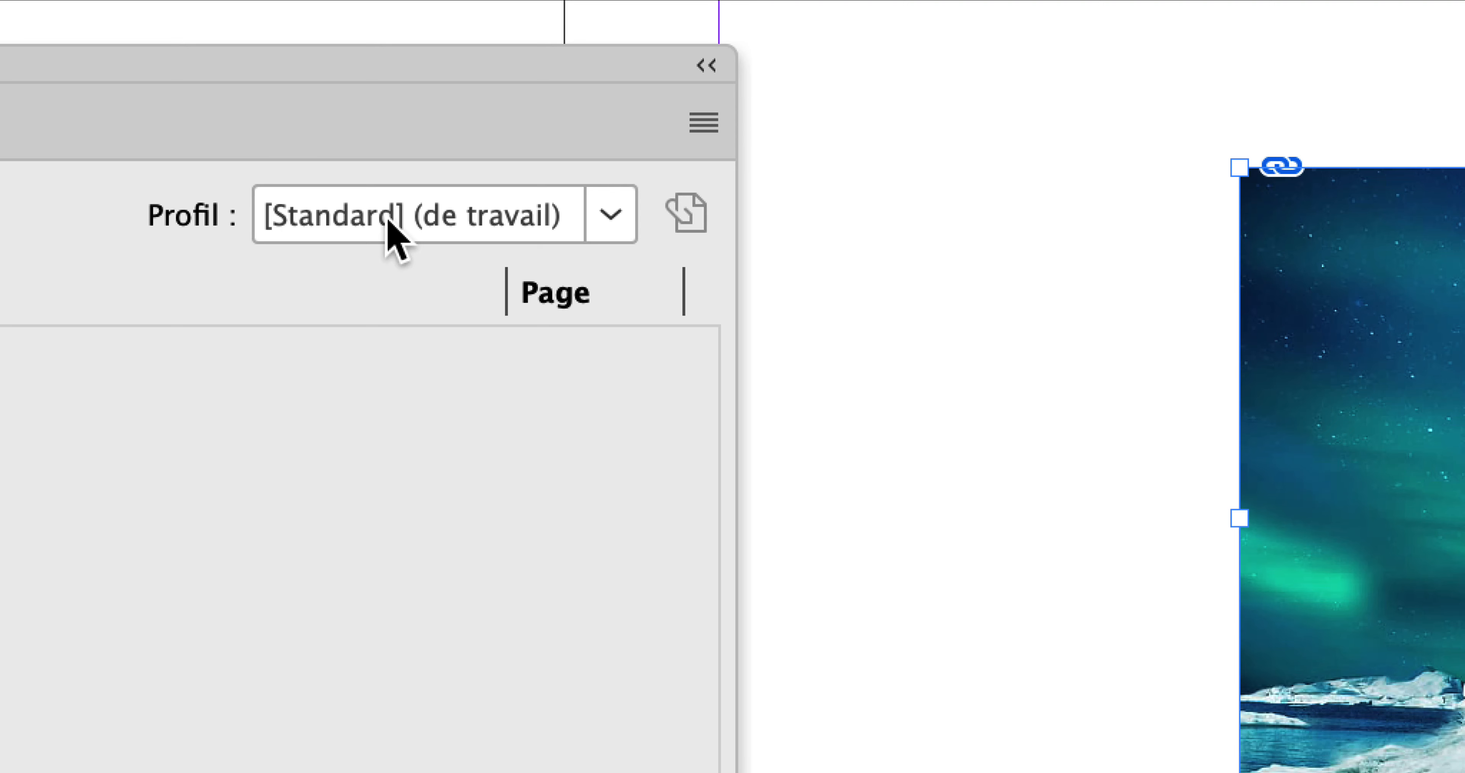
left_click(387, 218)
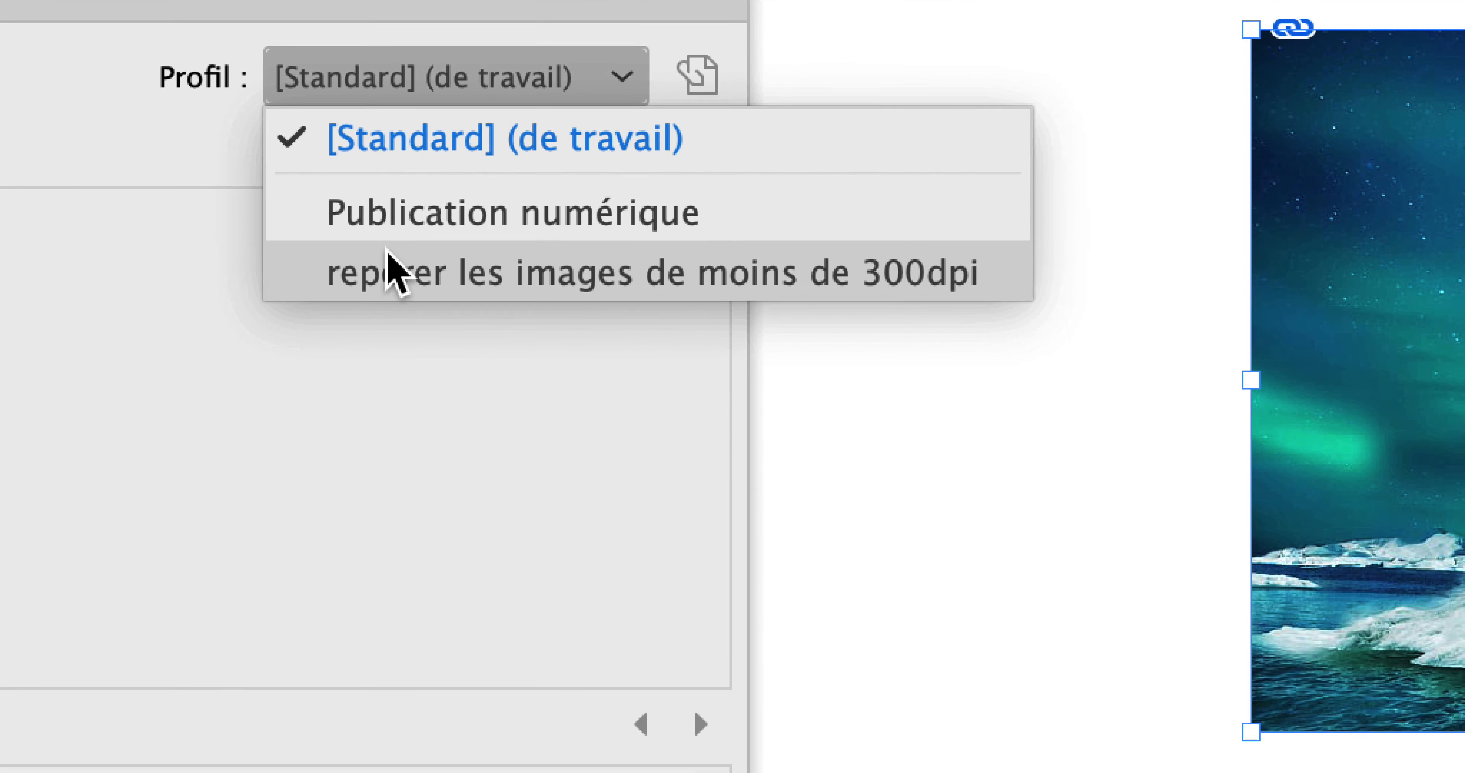
left_click(379, 410)
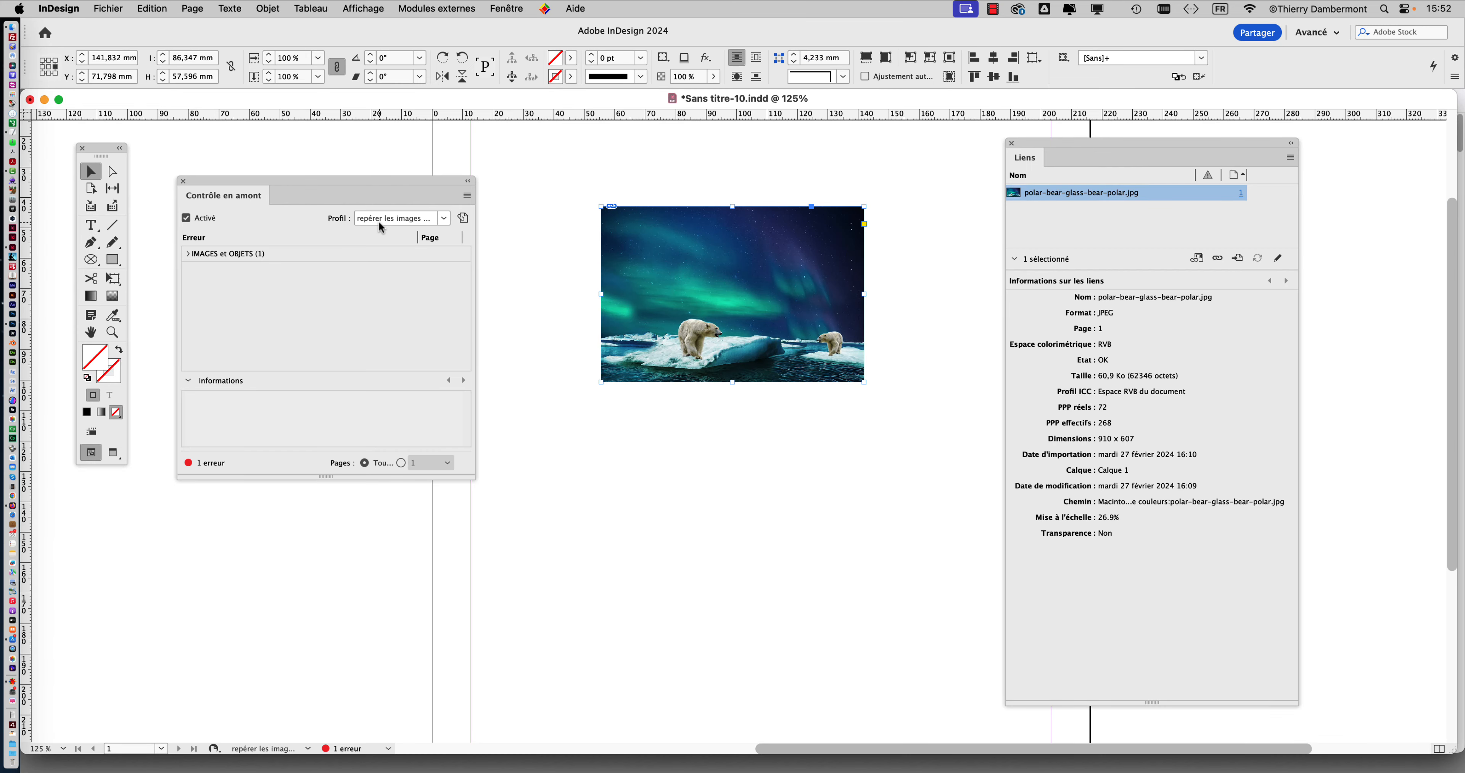
left_click(397, 219)
left_click(399, 272)
left_click(386, 220)
left_click(410, 274)
- Scale the polar bear image down to about 68 × 45 mm with the Free Transform tool, keeping its lower-left corner in place
left_click(114, 279)
left_click_drag(863, 207, 808, 245)
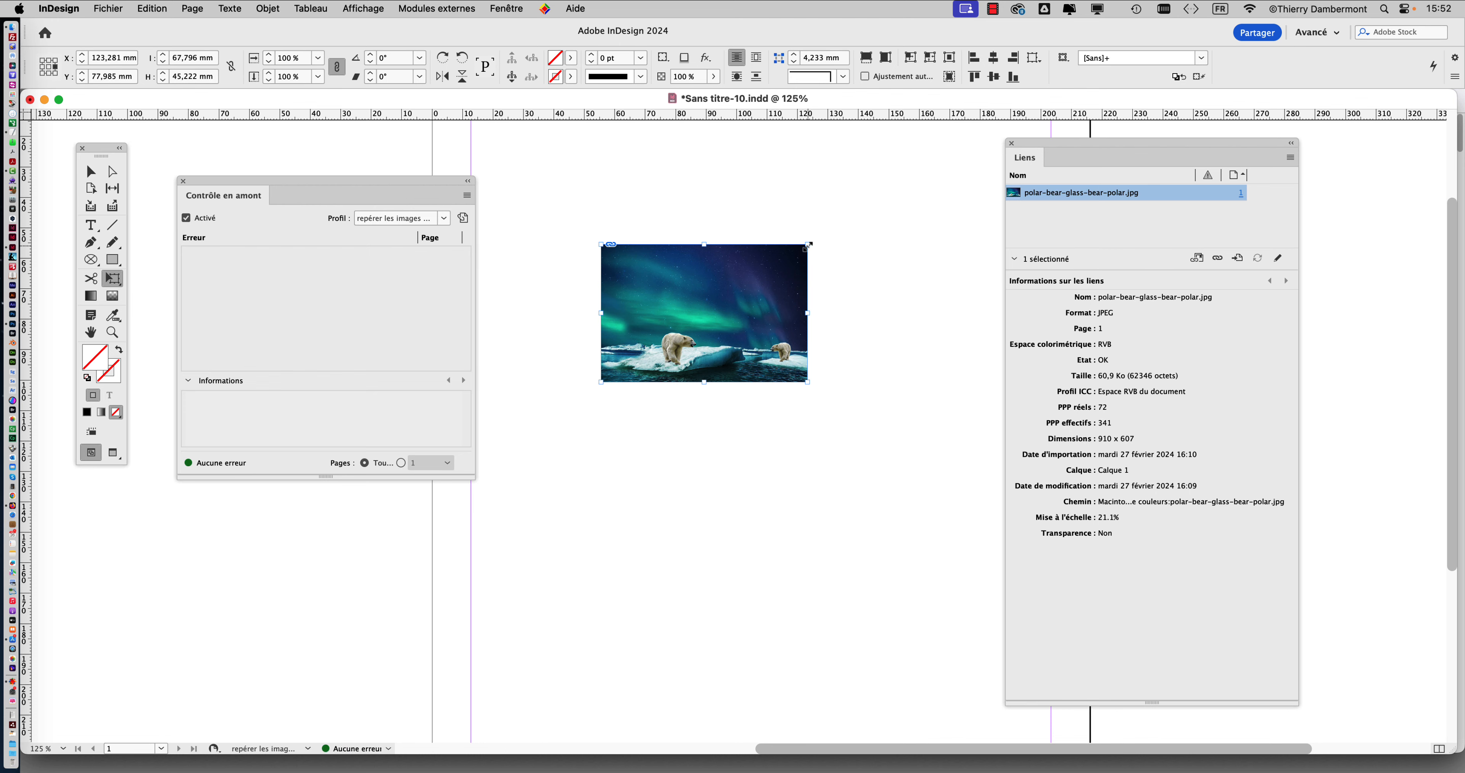